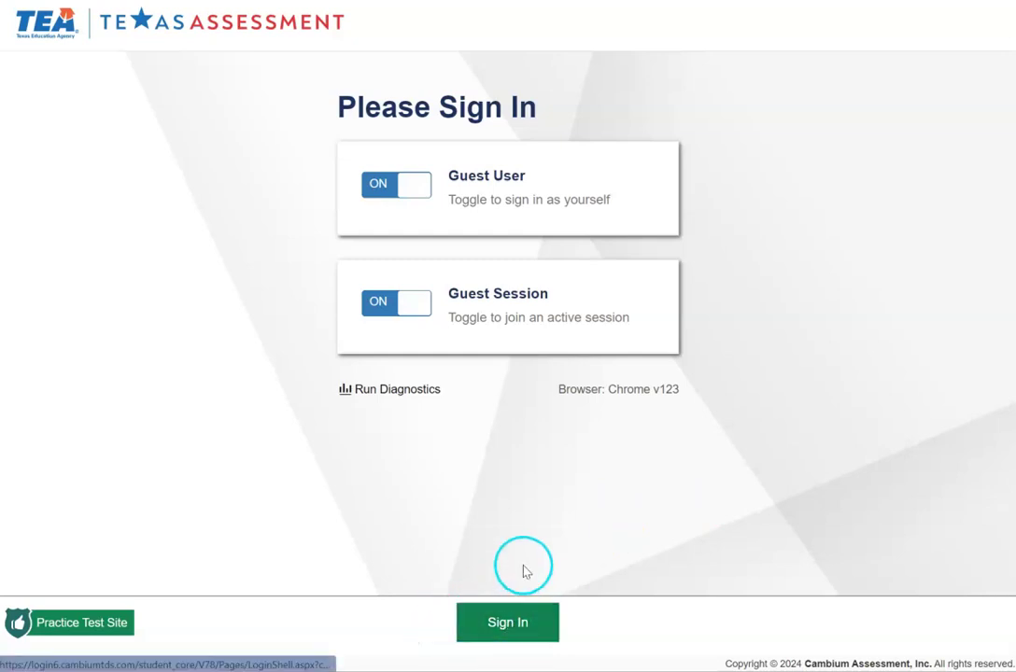
Step: Sign in to a guest session and open the STAAR Practice Sets for the EOC grade level
click(512, 628)
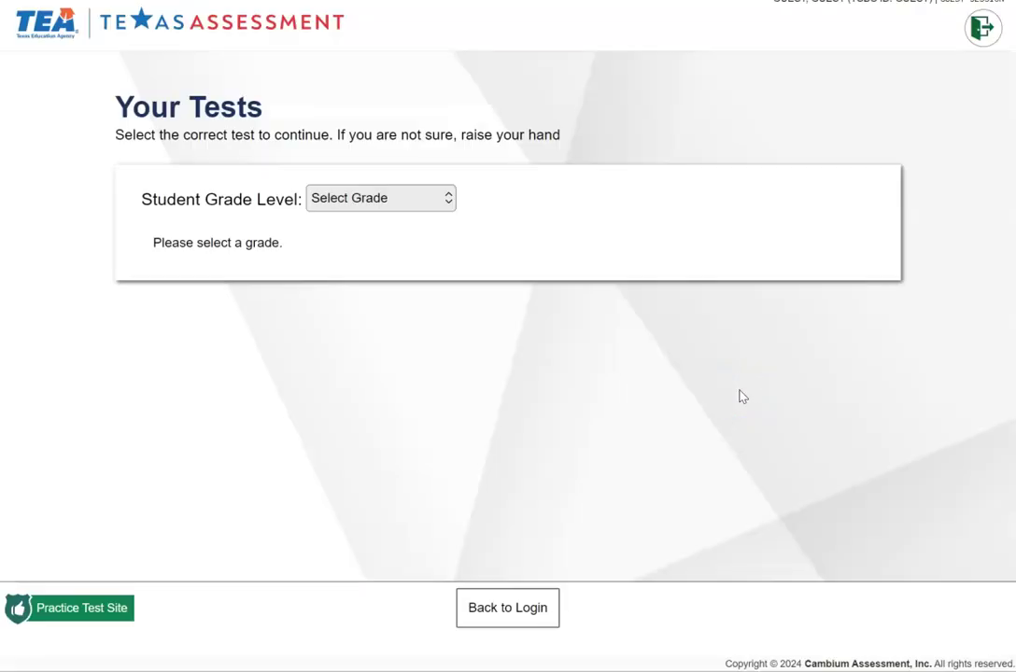
click(389, 204)
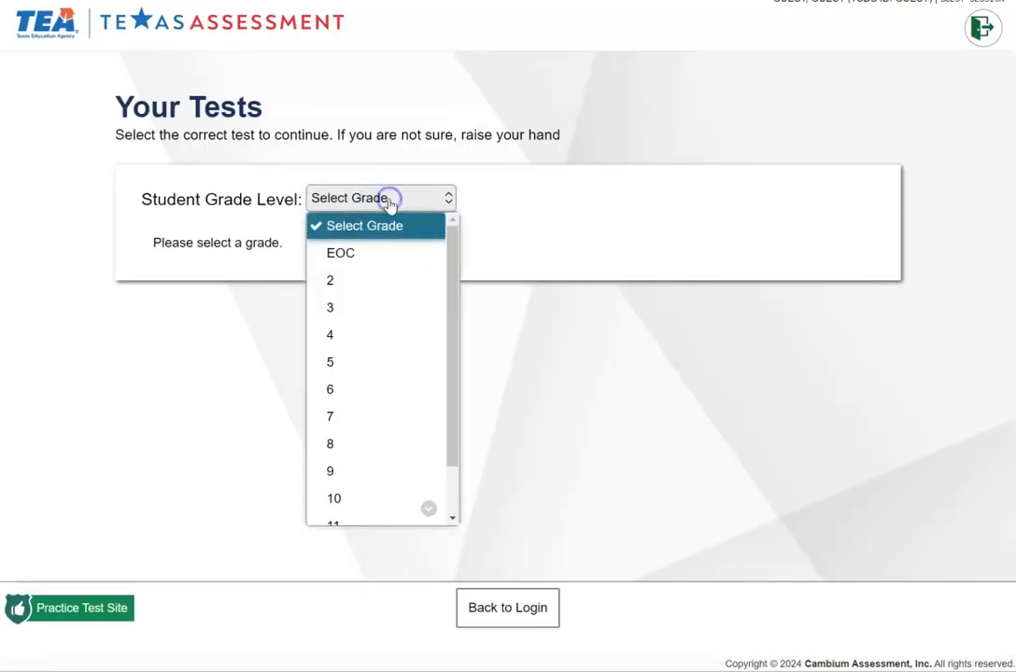
click(374, 264)
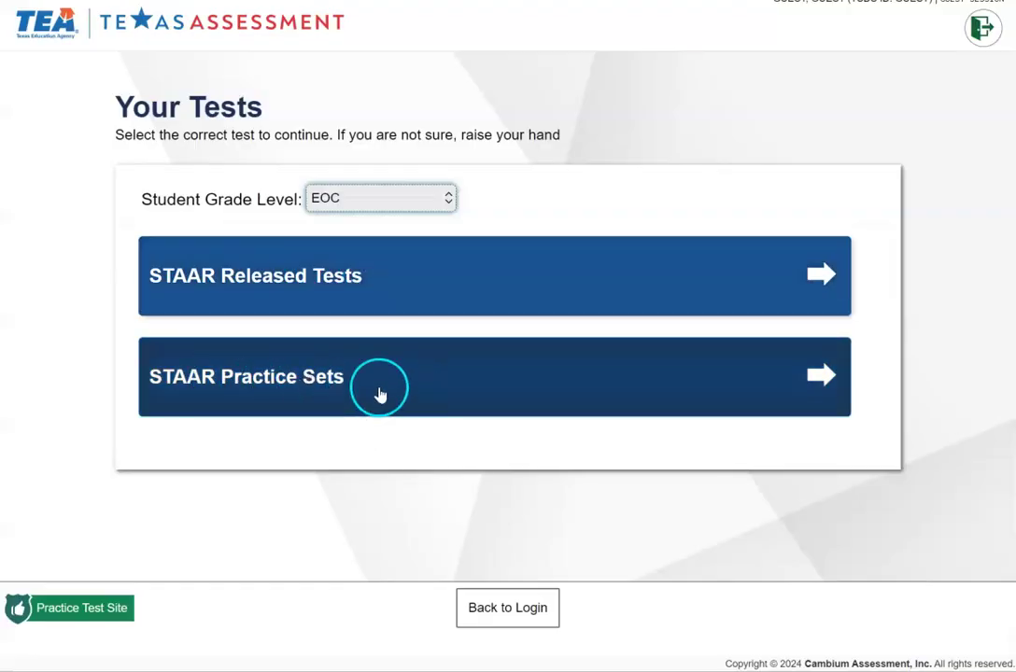
click(378, 395)
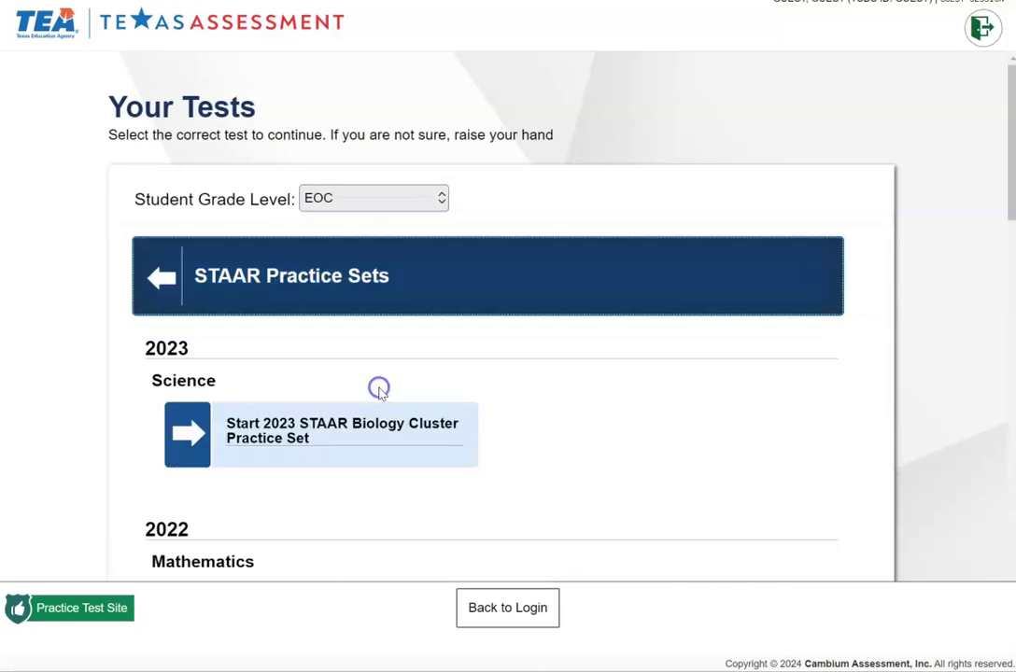
Step: Start the 2022 STAAR Redesign Algebra I Practice Test from the 2022 Mathematics practice sets
scroll(378, 395, down, 1)
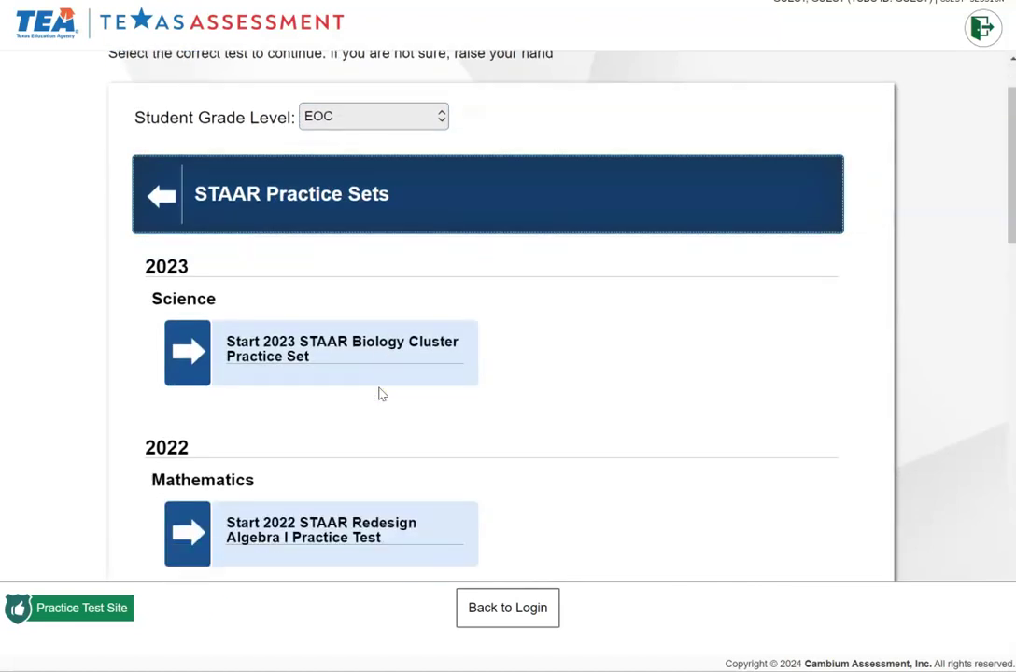
scroll(378, 395, down, 2)
click(366, 392)
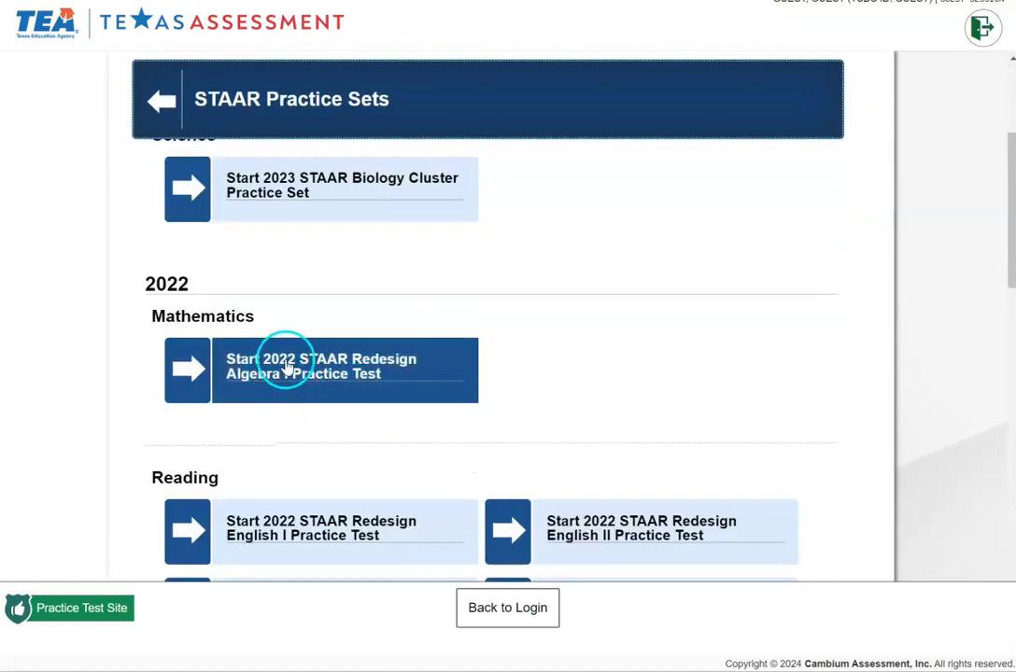
click(347, 374)
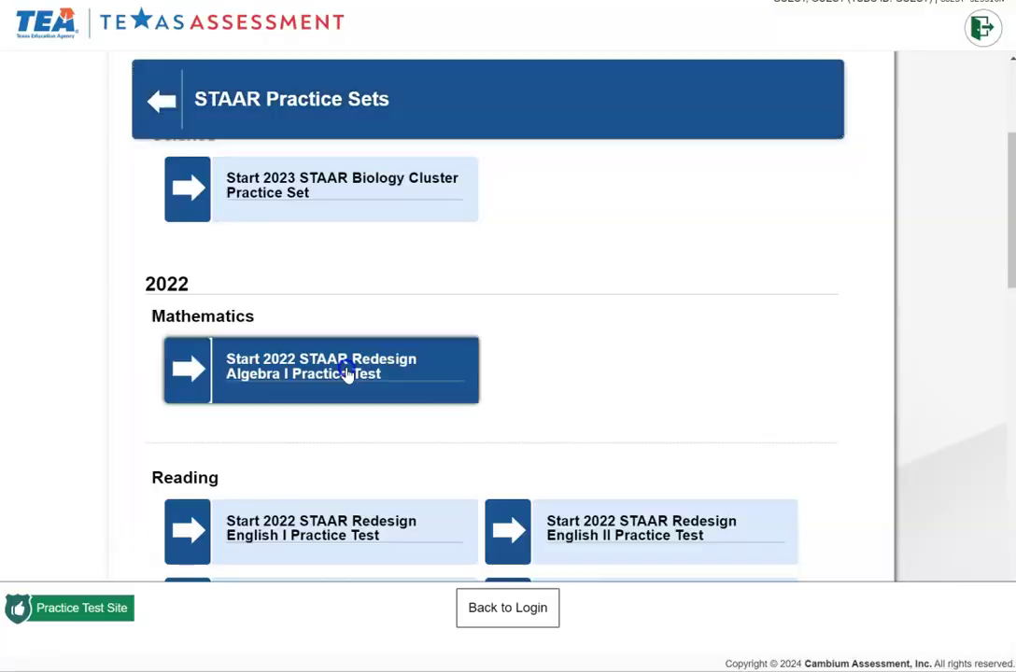
click(616, 423)
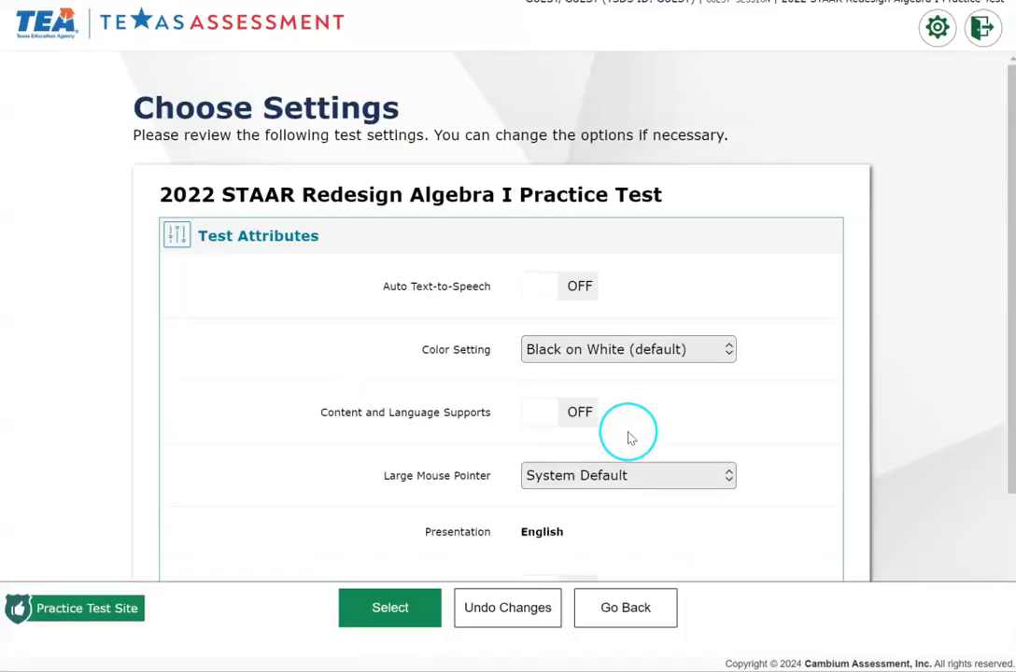
Step: Review the test attributes for the Algebra I practice test and accept the settings
scroll(627, 435, down, 3)
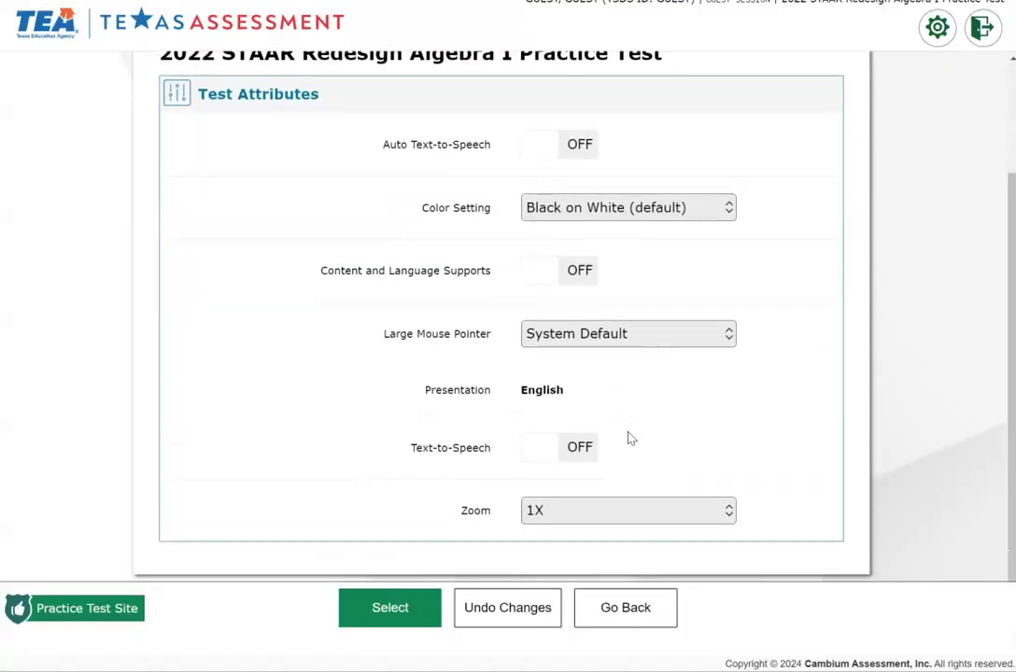
scroll(628, 436, up, 2)
scroll(629, 436, down, 2)
click(572, 452)
click(388, 607)
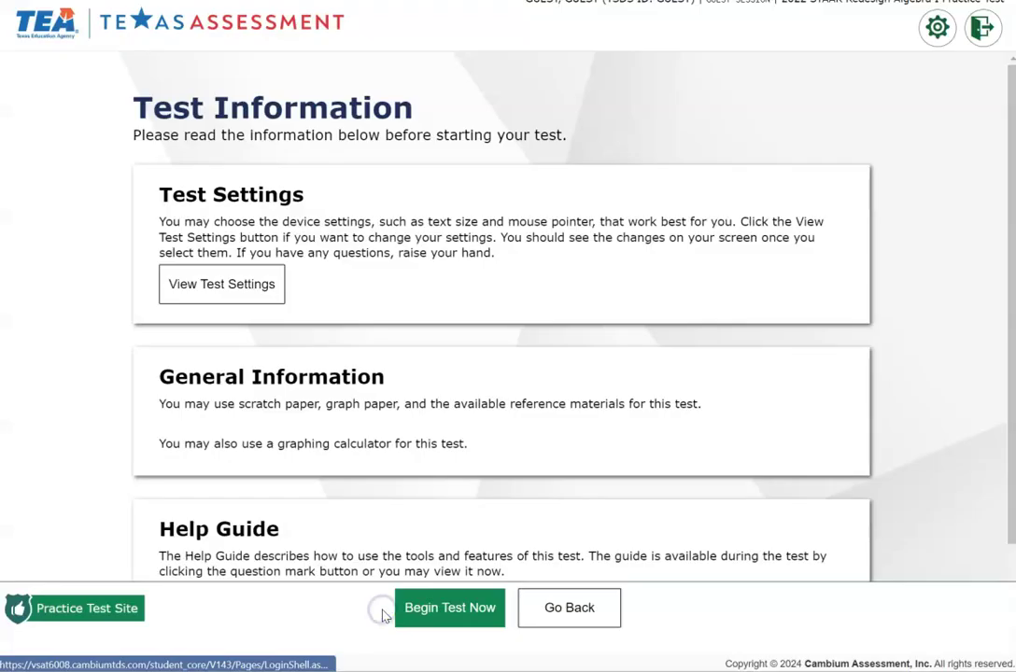
Step: Review the test information and begin the Algebra I practice test
click(488, 431)
scroll(493, 432, down, 2)
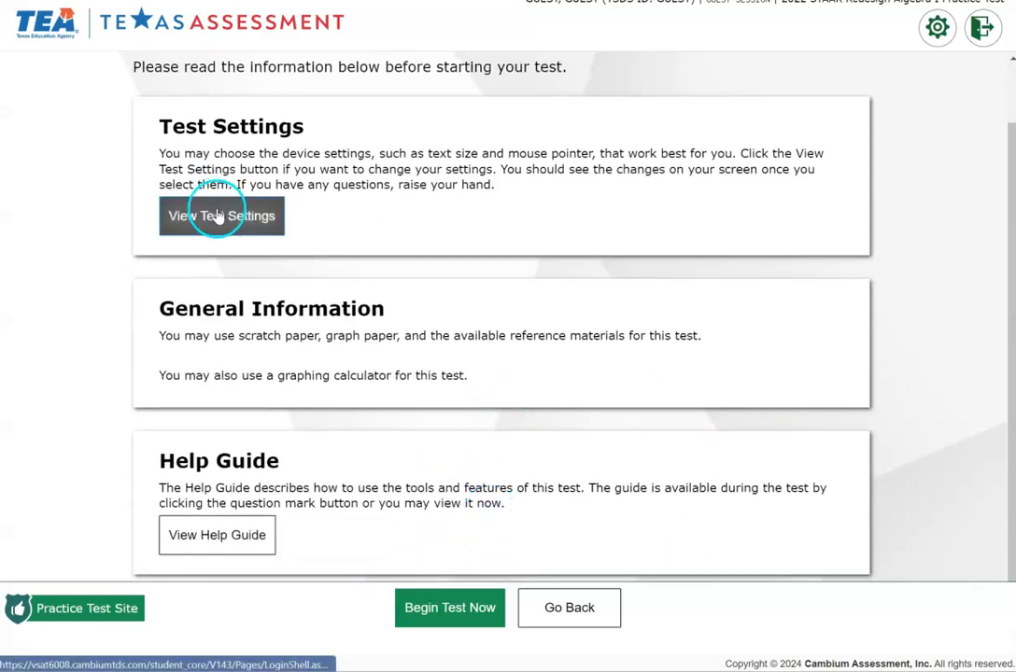
click(459, 617)
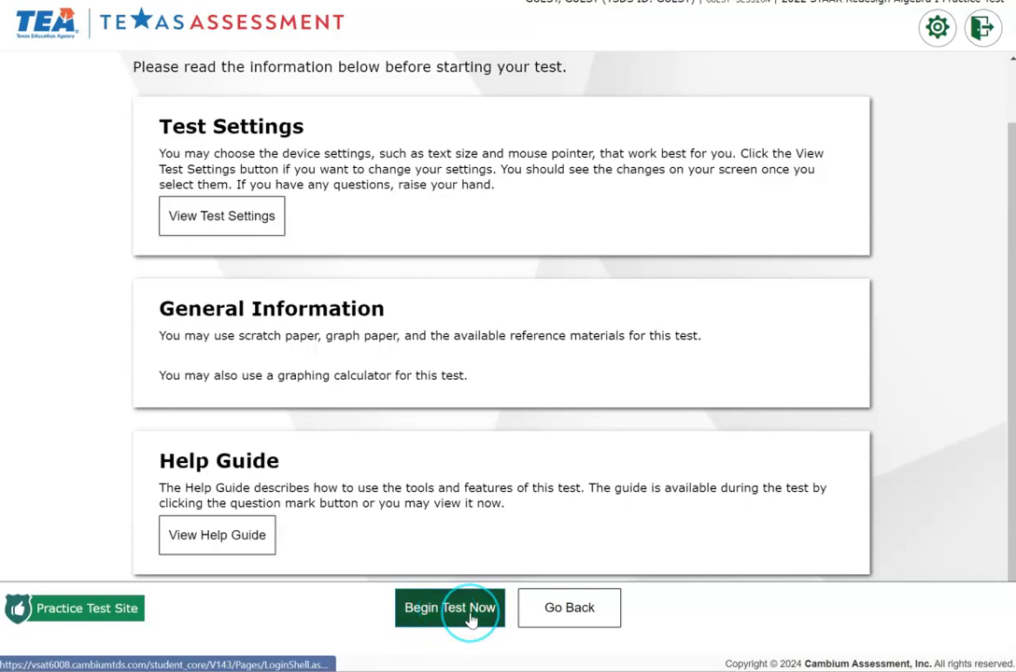
click(470, 616)
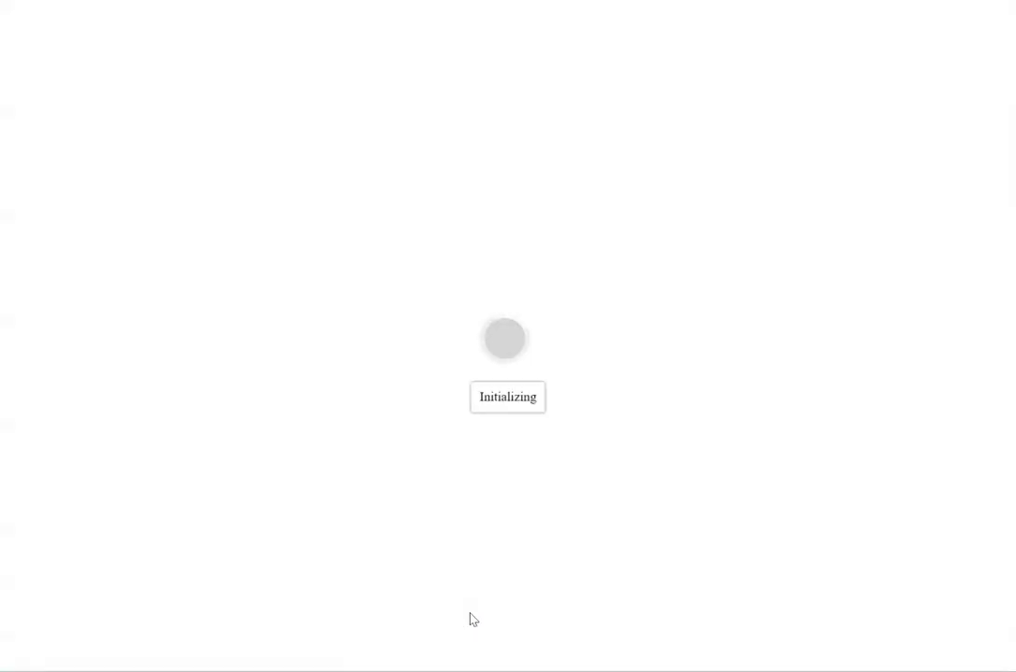
click(347, 539)
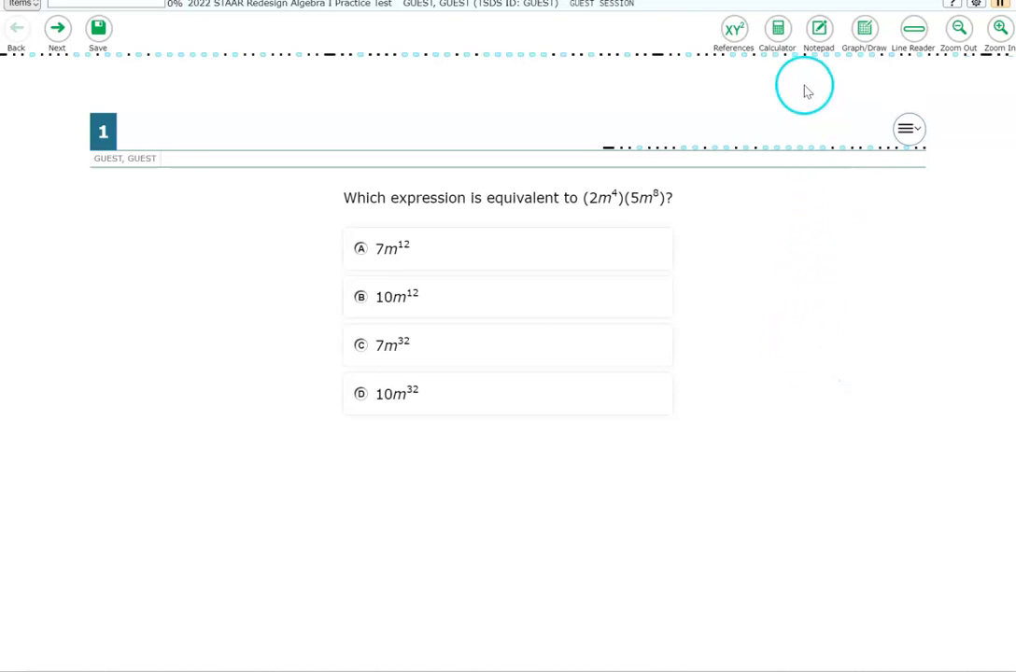
Step: Open the Desmos Graphing Calculator for question 1 and move its window clear of the answer choices
click(780, 32)
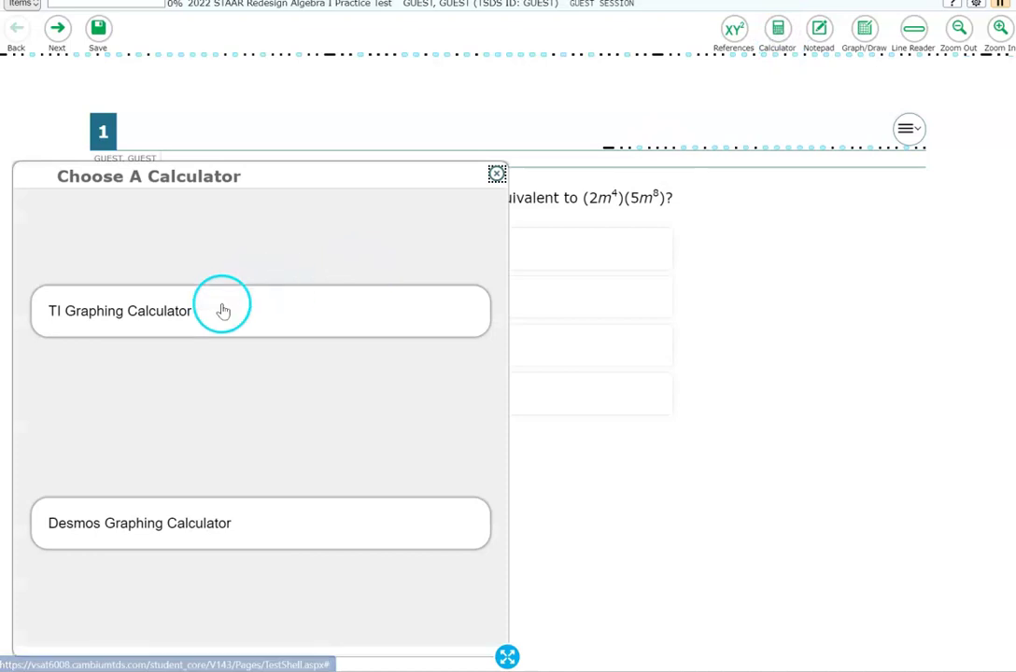
click(141, 546)
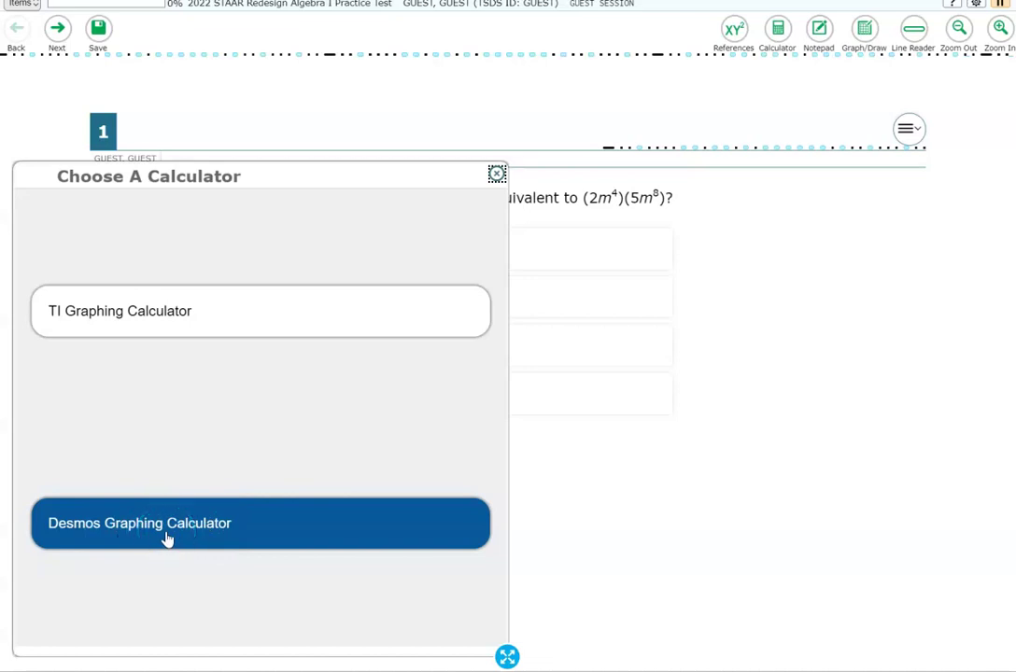
click(166, 538)
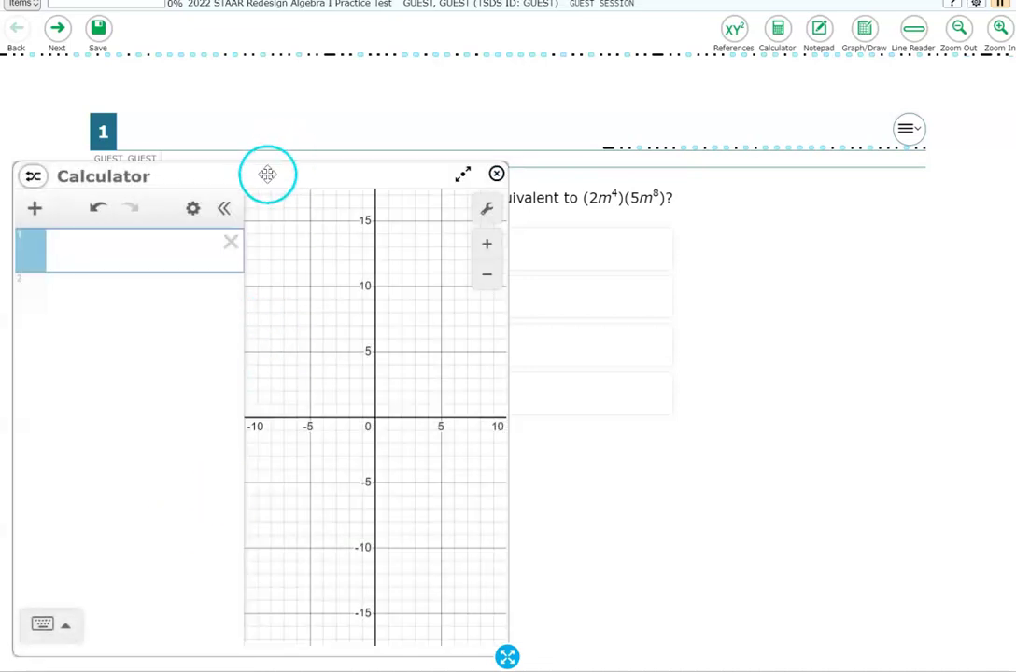
drag(267, 173, 635, 80)
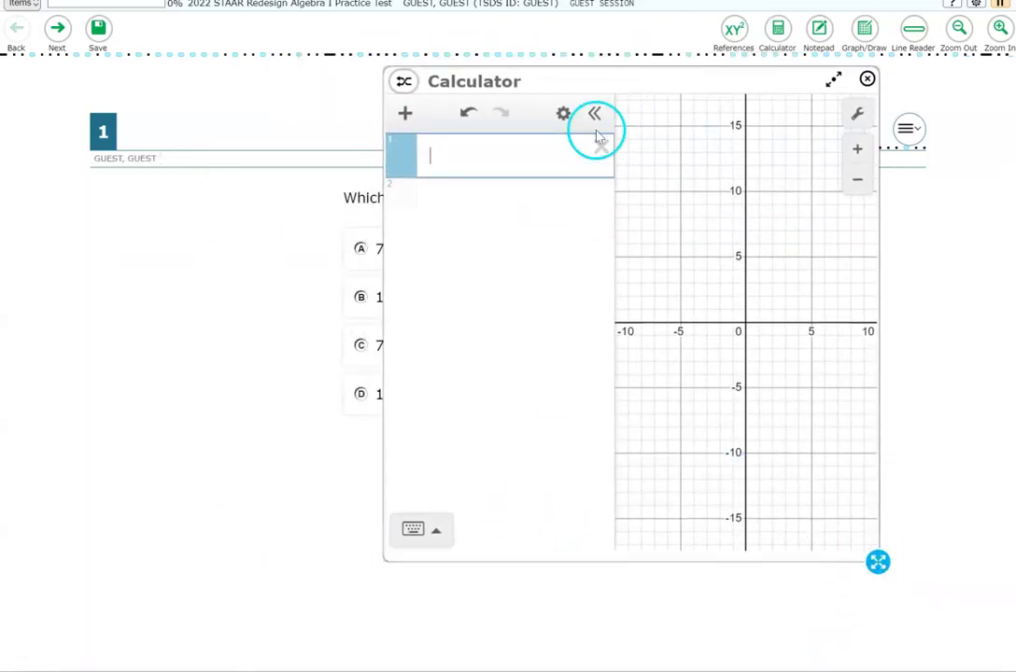
drag(637, 84, 720, 127)
click(583, 192)
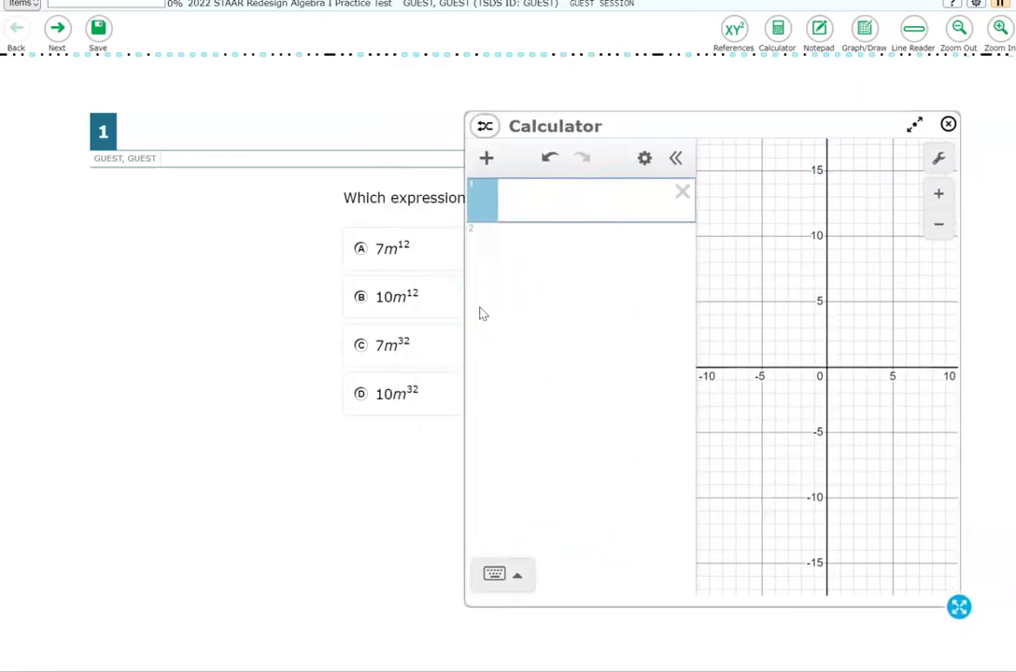
Step: Graph f(m) = (2m^4)(5m^8) in the calculator's first expression line and widen the expression list to fit it
drag(716, 145, 306, 153)
click(156, 217)
click(138, 271)
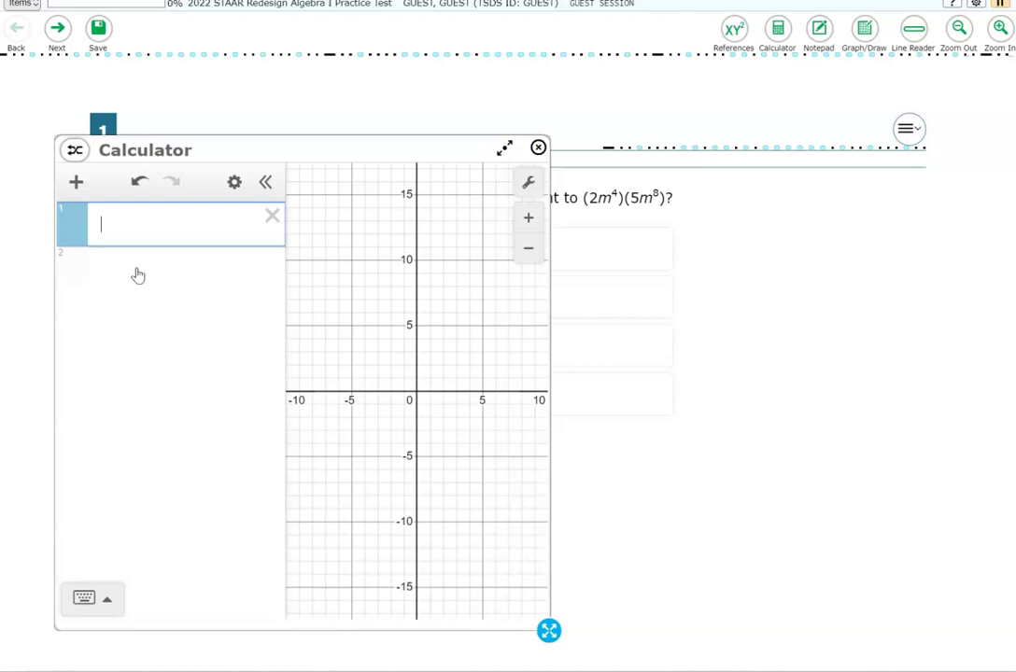
text(f(m))
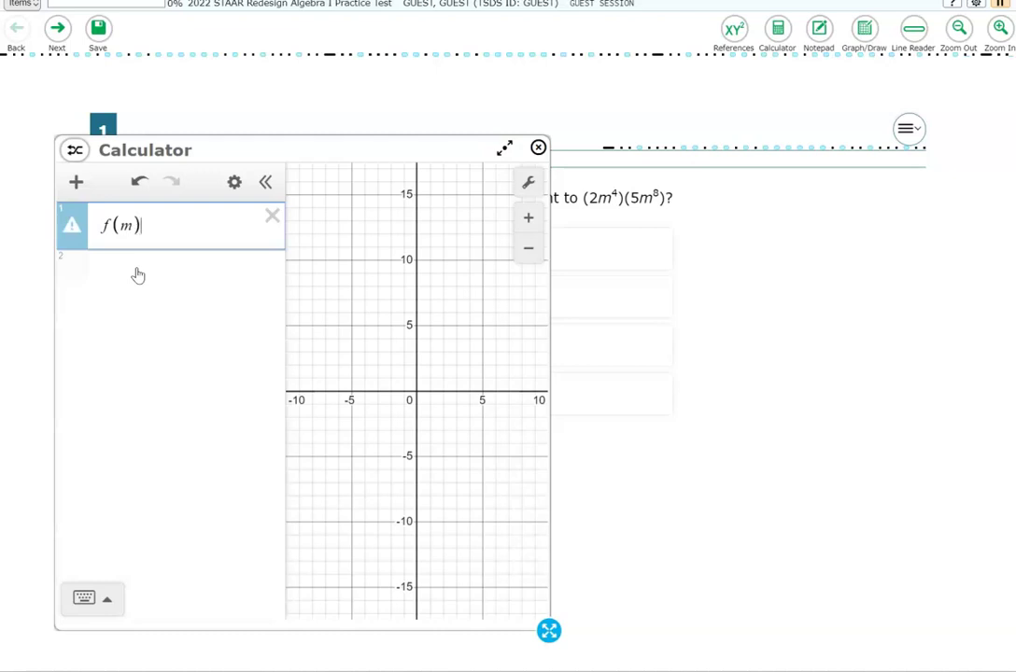
text(=(2m)
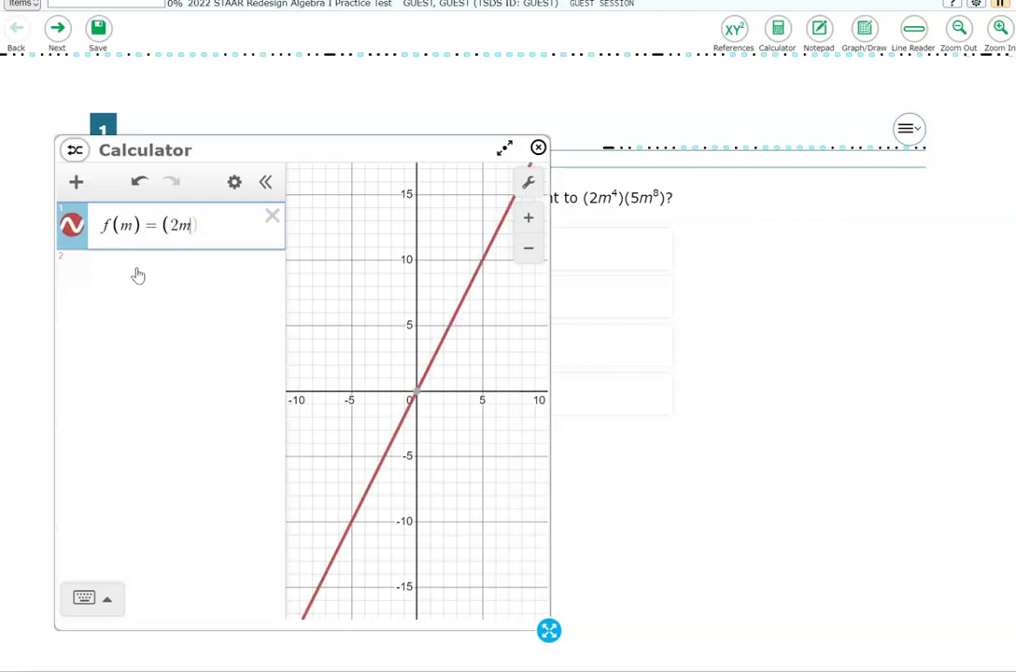
text(^)
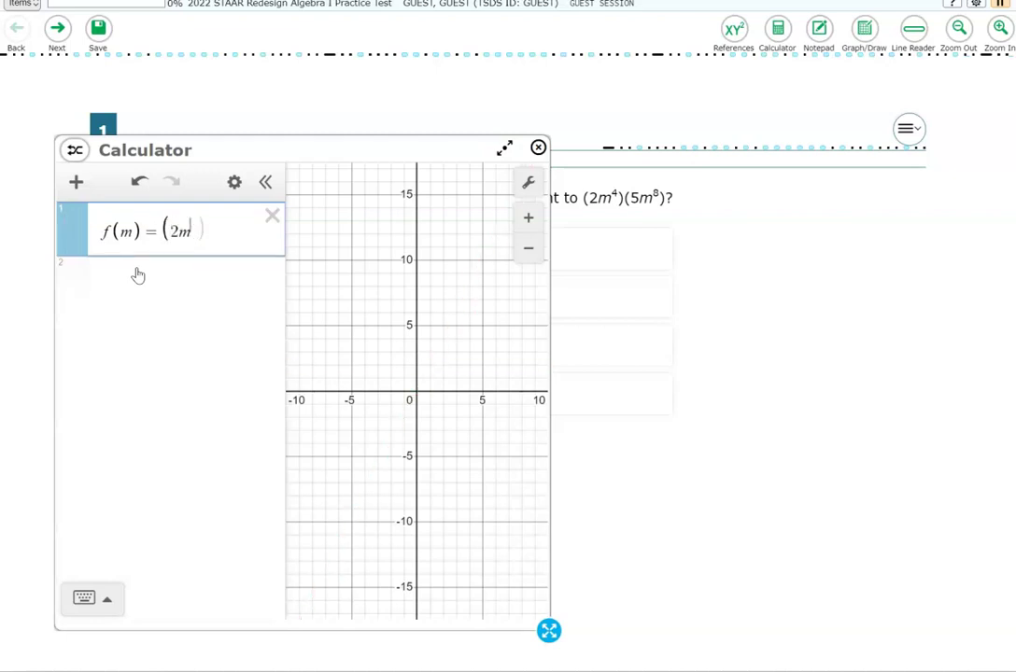
text(4)
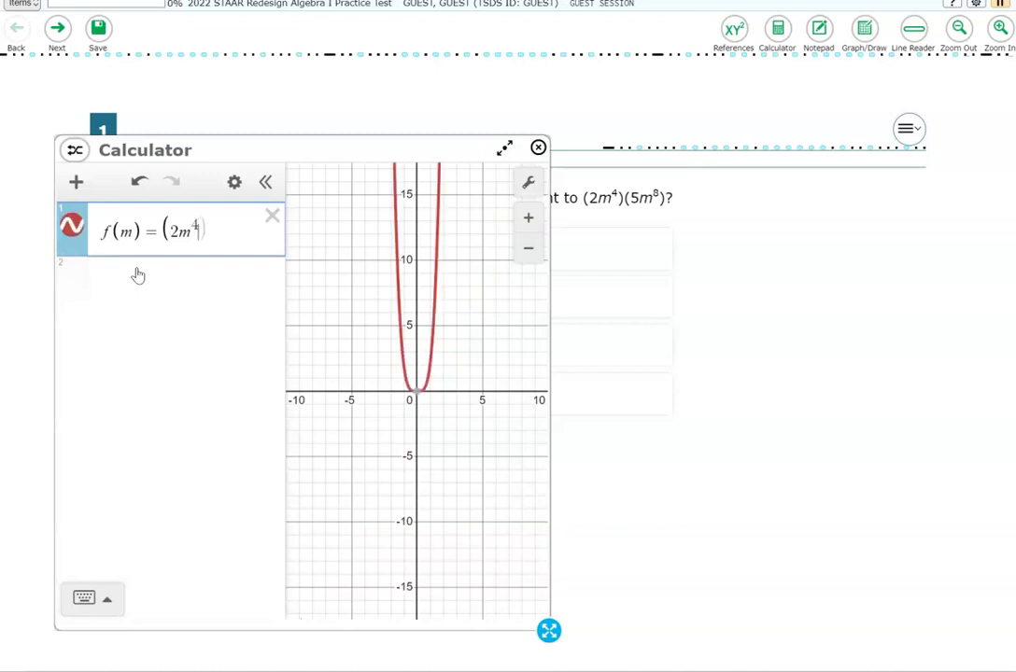
text()(5)
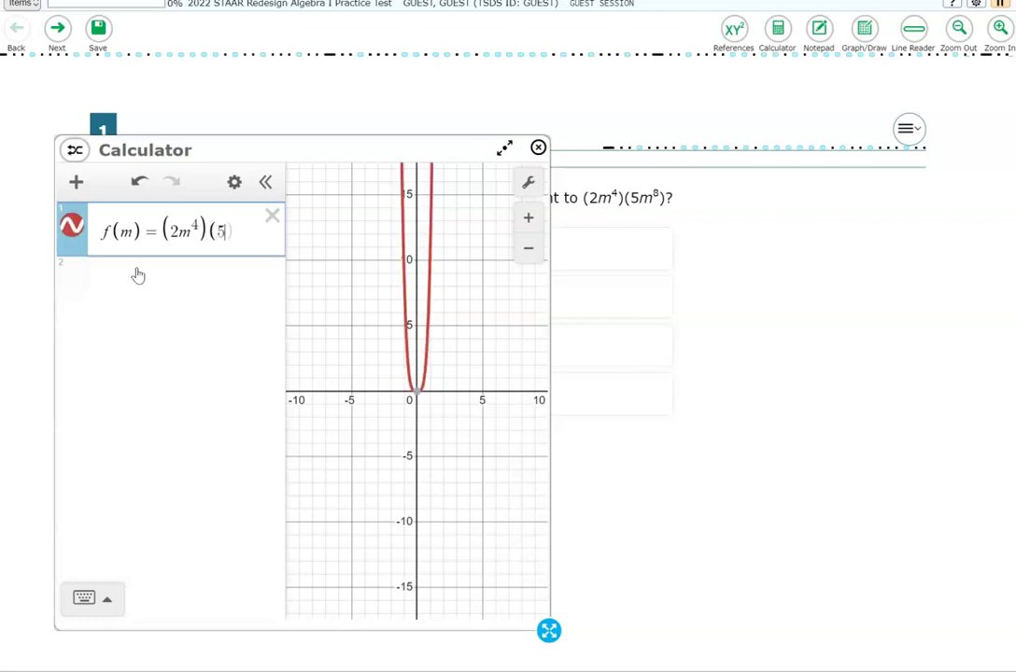
text(m)
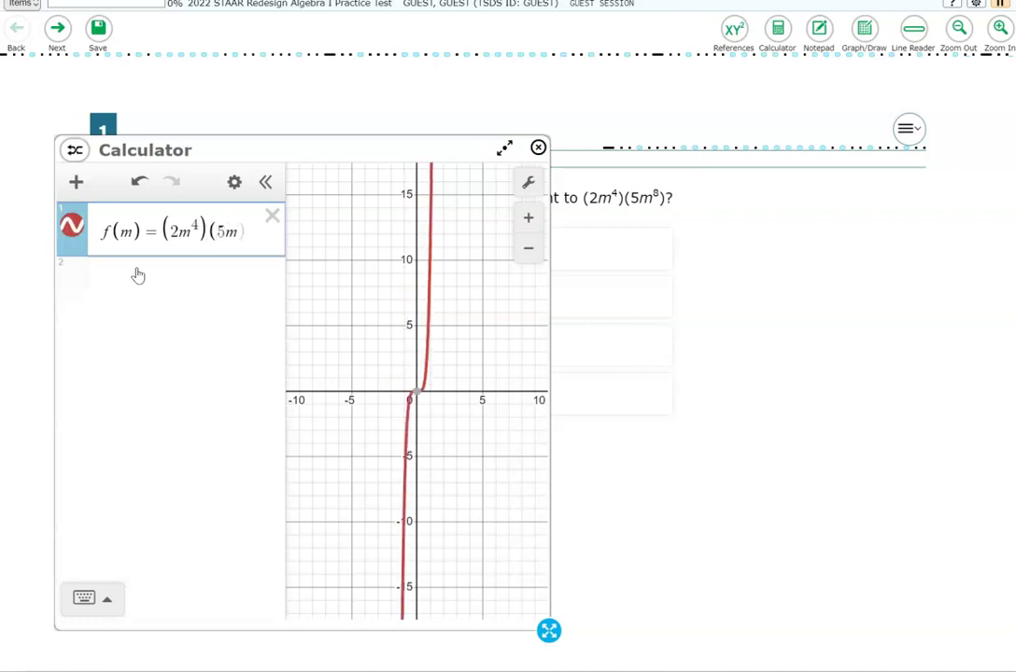
text(^8)
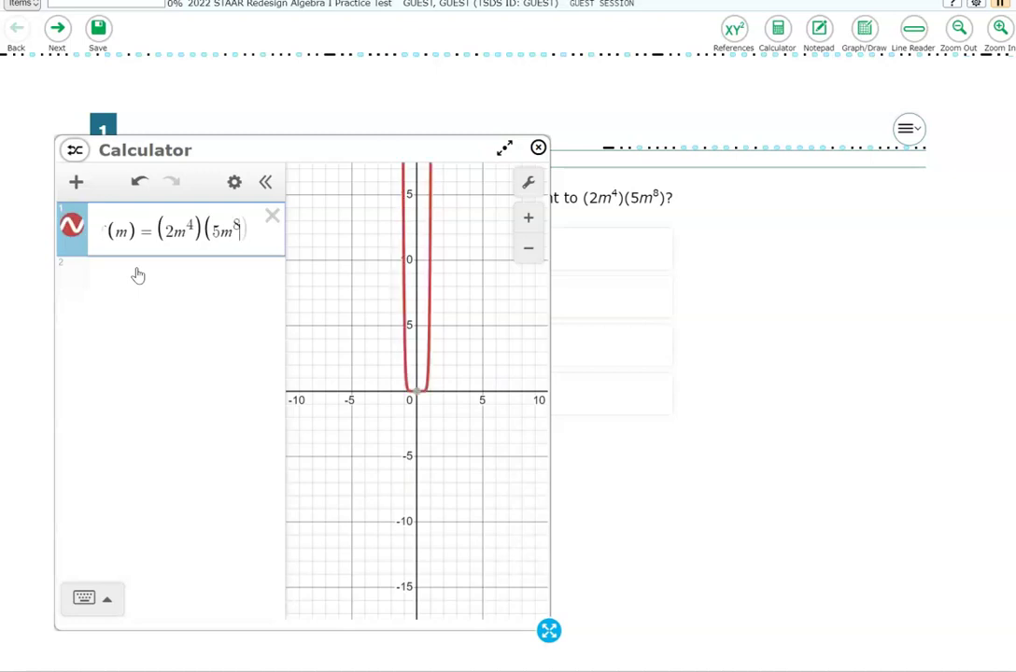
text())
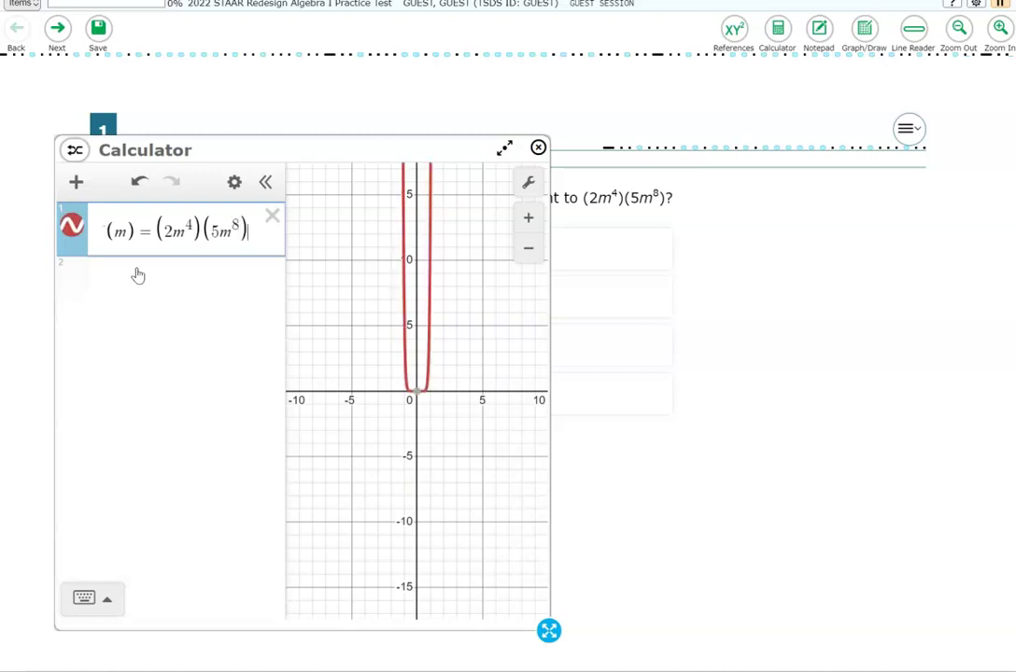
drag(285, 268, 322, 269)
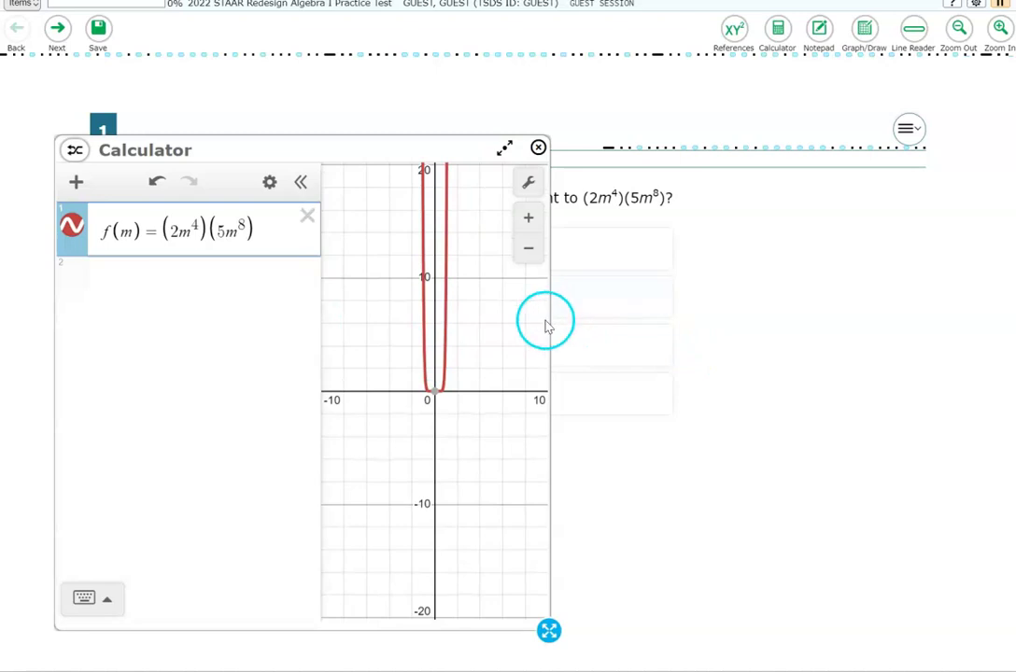
Step: Uncover the answer choices and graph choice A as g(m) = 7m^12 in the calculator's second expression line
click(129, 277)
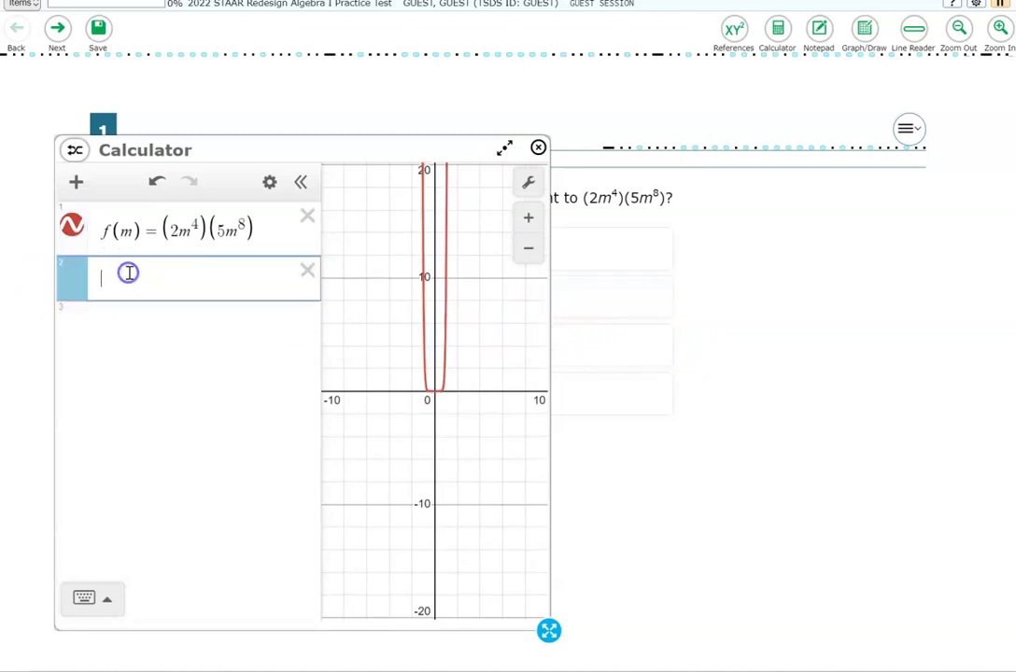
drag(238, 148, 661, 161)
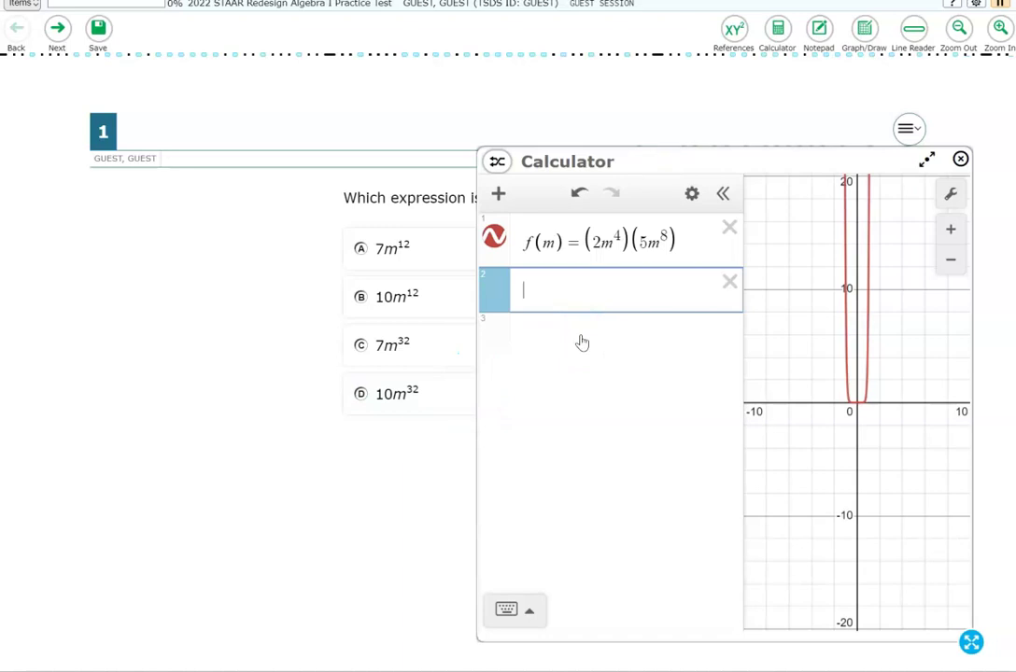
text(g()
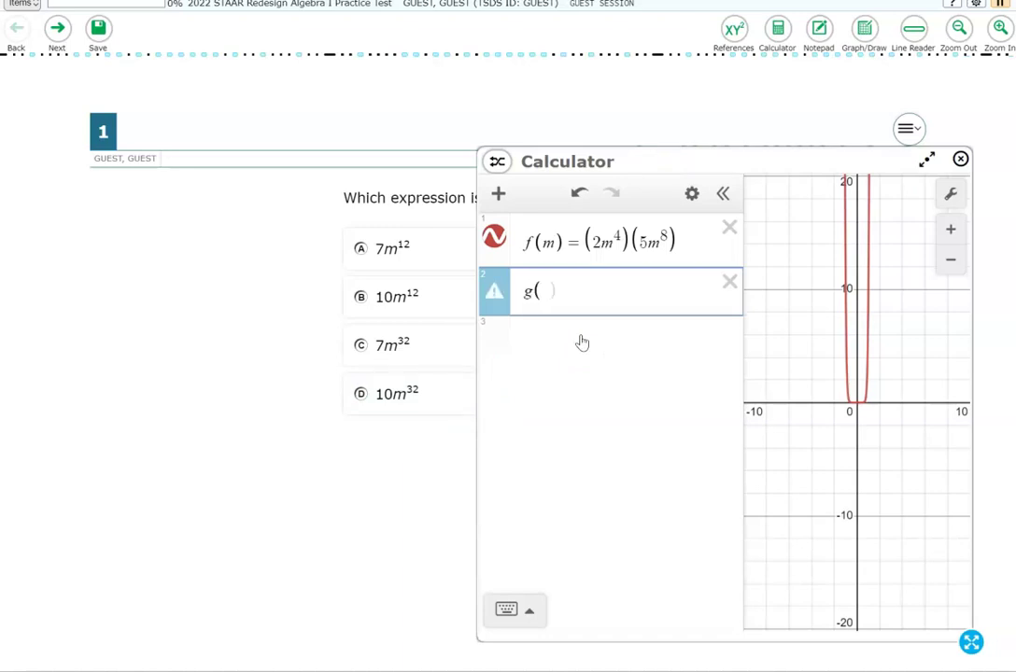
text(m)=7)
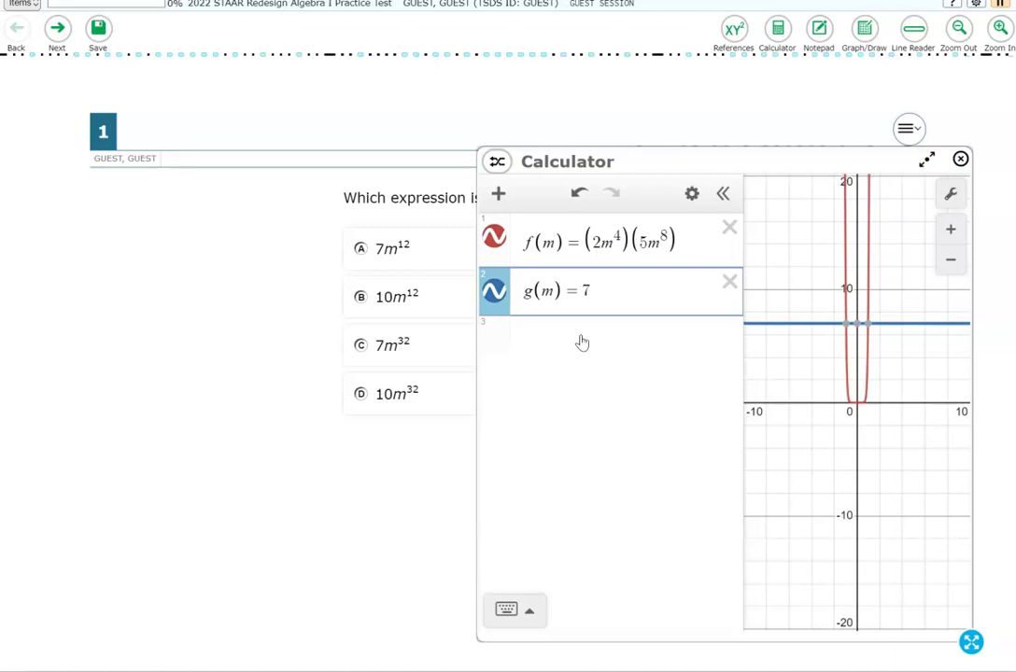
text(m)
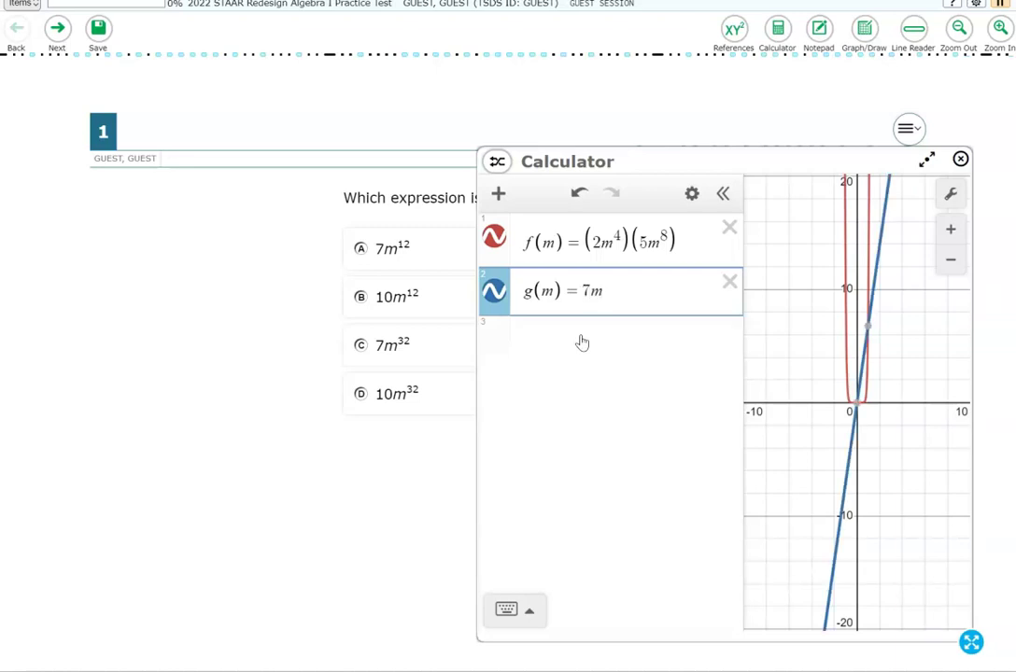
text(^12)
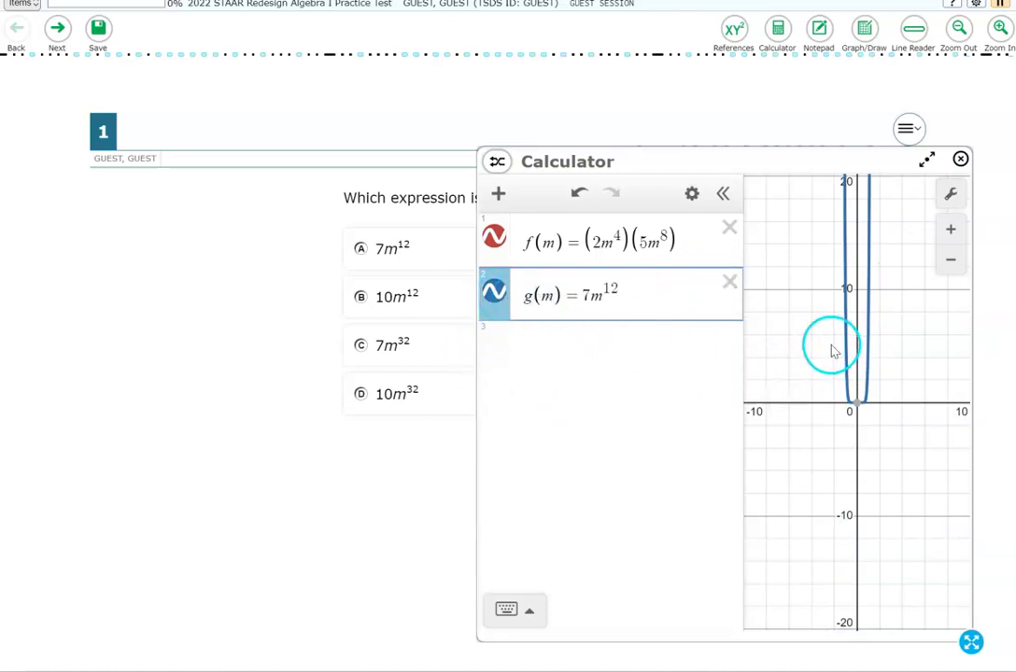
Step: Graph choice B as h(m) = 10m^12 in the calculator's third expression line
click(587, 332)
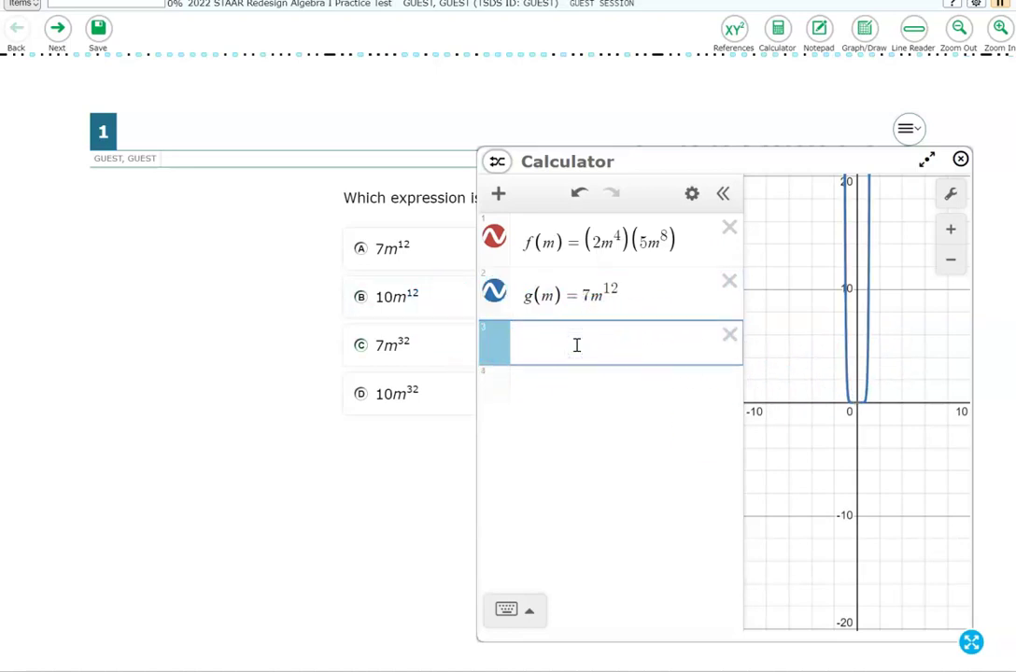
text(h(m) =)
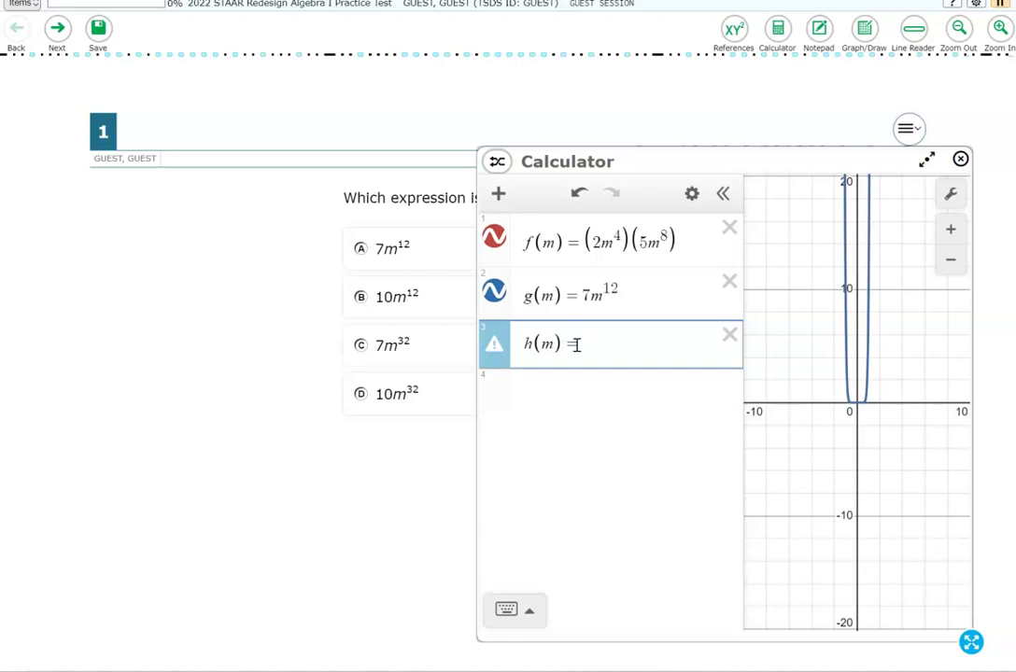
text(10m^12)
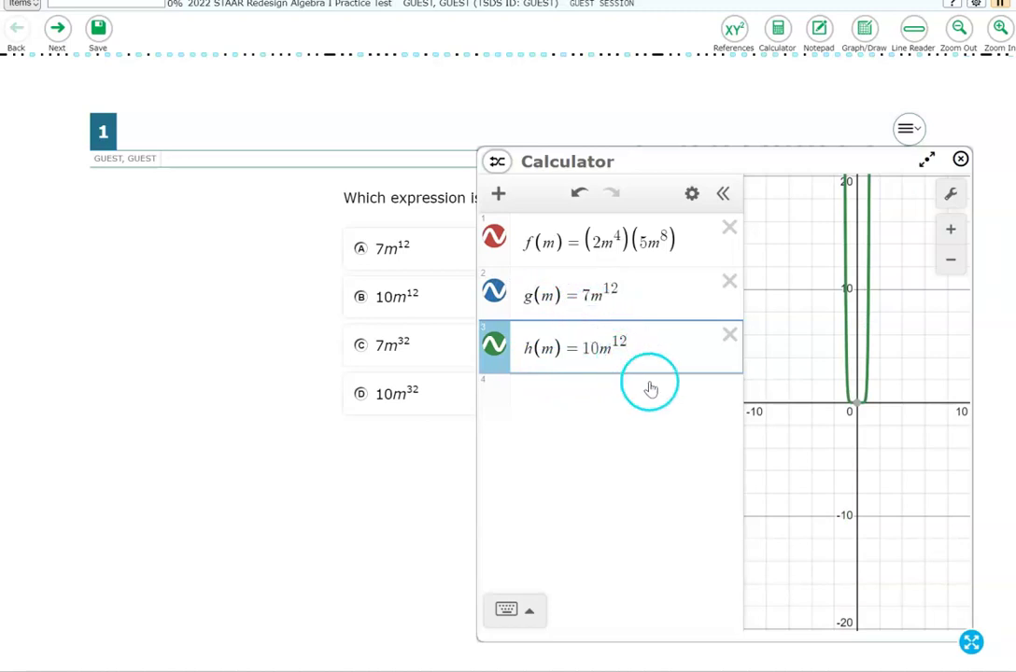
Step: Examine the left branches of the graphed curves up close, near the x-axis between -1 and -0.5
click(821, 383)
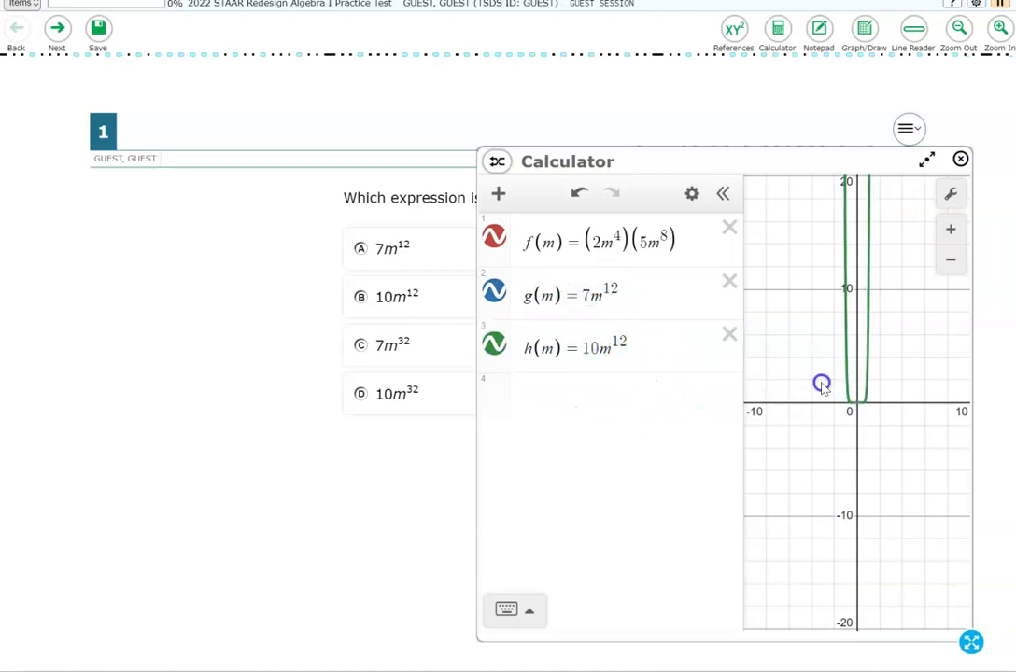
scroll(831, 386, up, 1)
scroll(838, 390, up, 3)
click(824, 393)
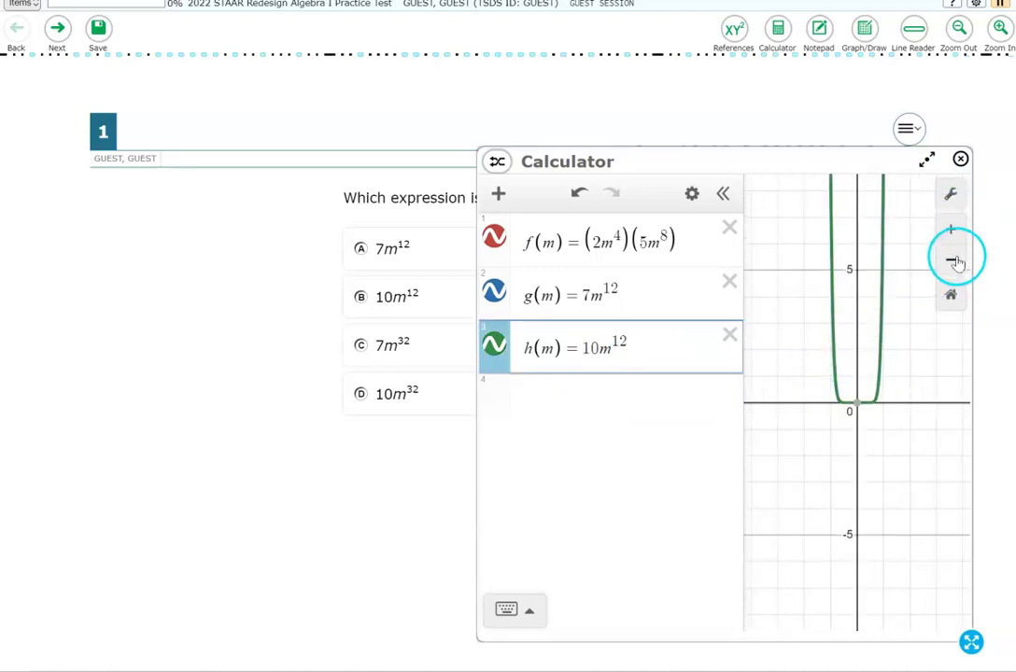
click(950, 229)
click(950, 229)
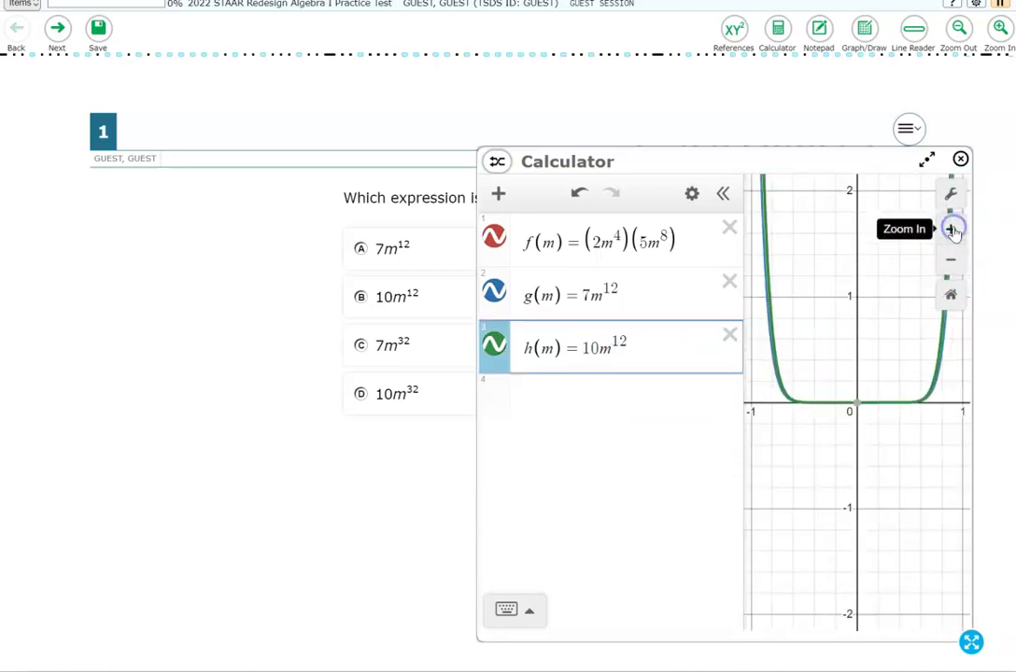
drag(852, 359, 930, 397)
scroll(870, 383, up, 5)
scroll(870, 383, up, 3)
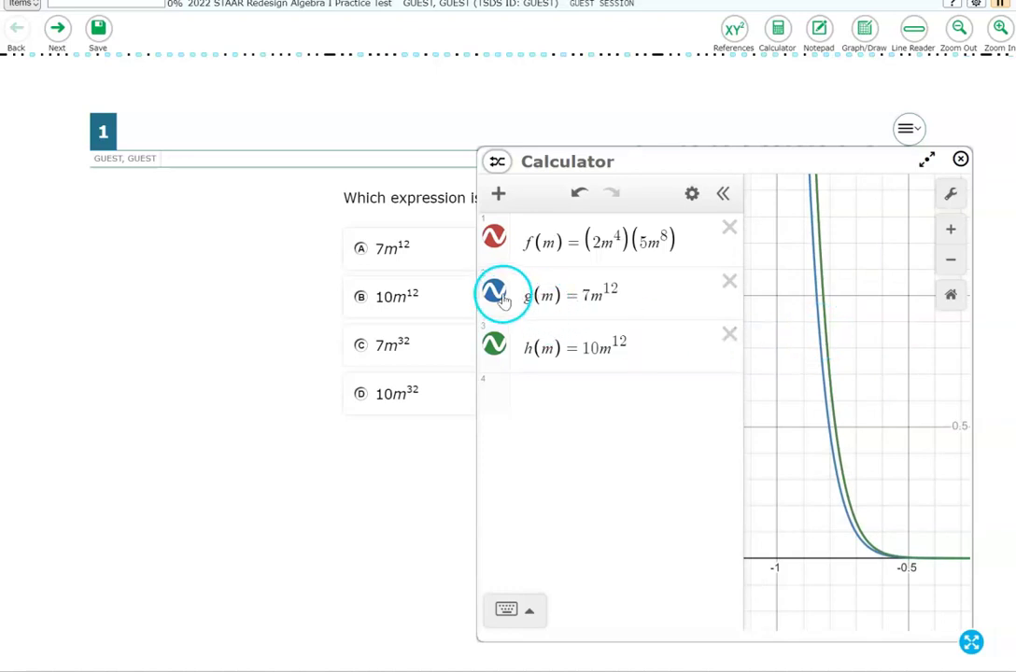
Step: Hide and reshow the graph of h(m) to compare it with the curve of f(m)
click(498, 347)
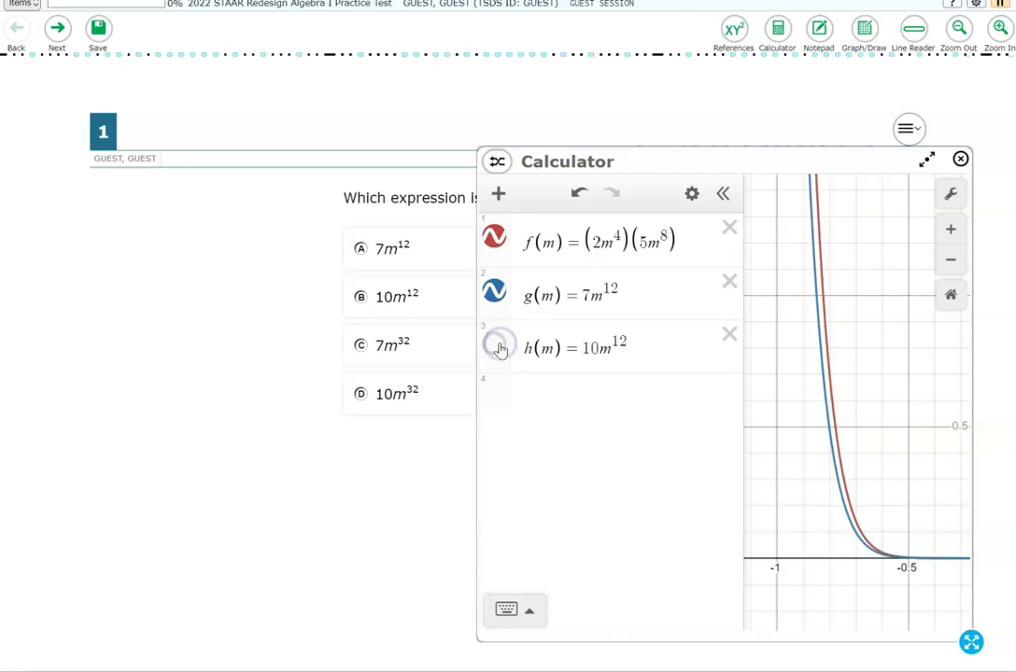
click(499, 347)
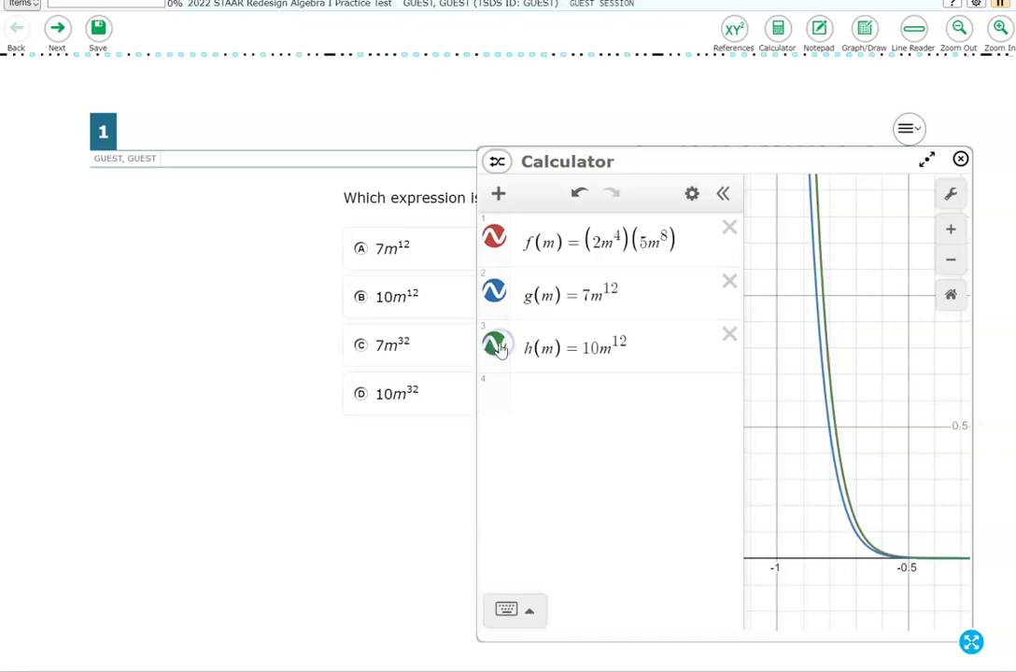
click(499, 347)
click(499, 347)
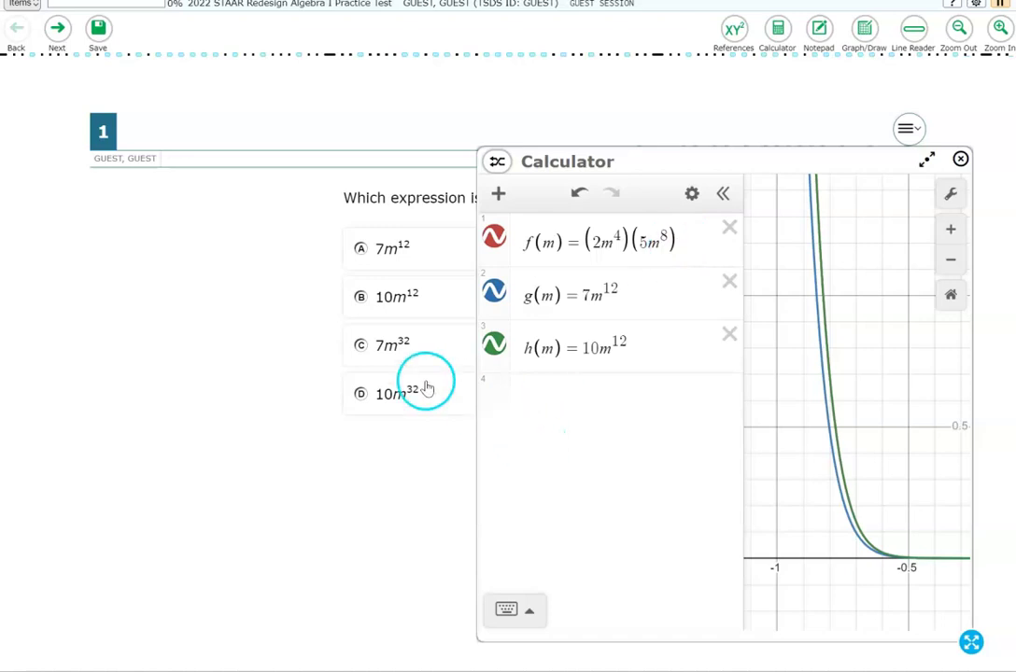
Step: Answer question 1 with choice B, 10m^12, and go on to question 2
click(362, 299)
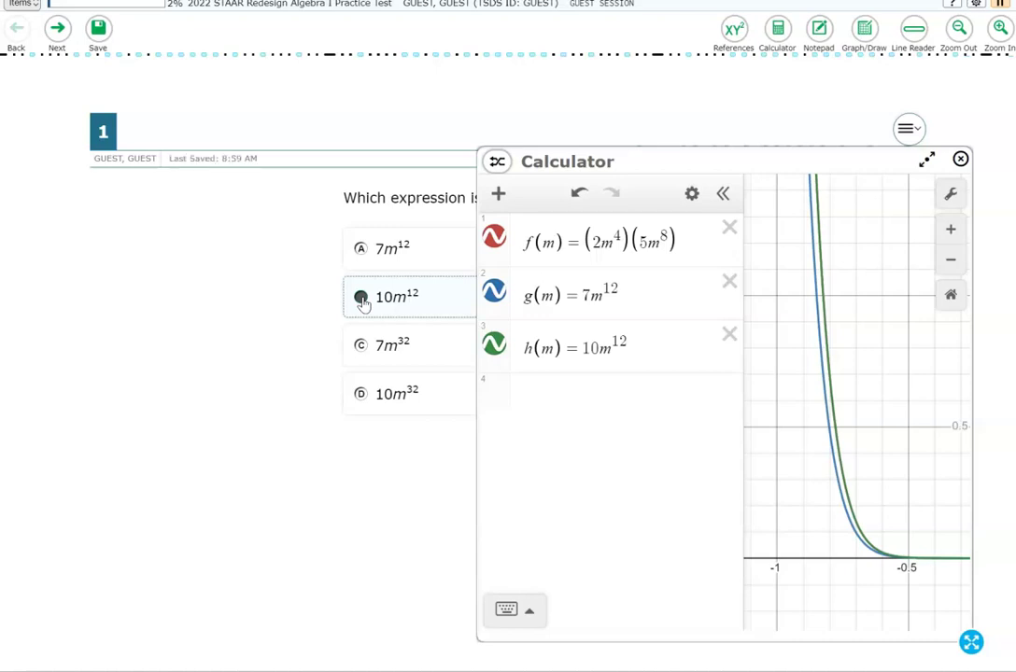
click(510, 504)
mouse_move(844, 160)
mouse_down()
mouse_move(516, 186)
mouse_move(535, 202)
mouse_move(430, 147)
mouse_move(408, 153)
mouse_move(864, 138)
mouse_move(862, 162)
mouse_up()
click(846, 310)
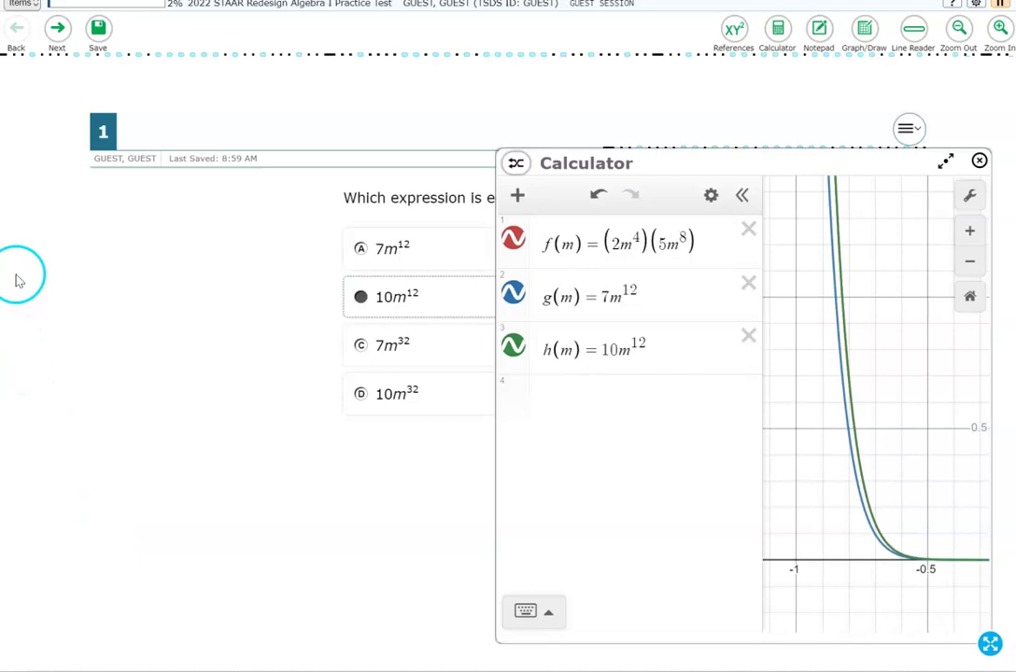
click(57, 29)
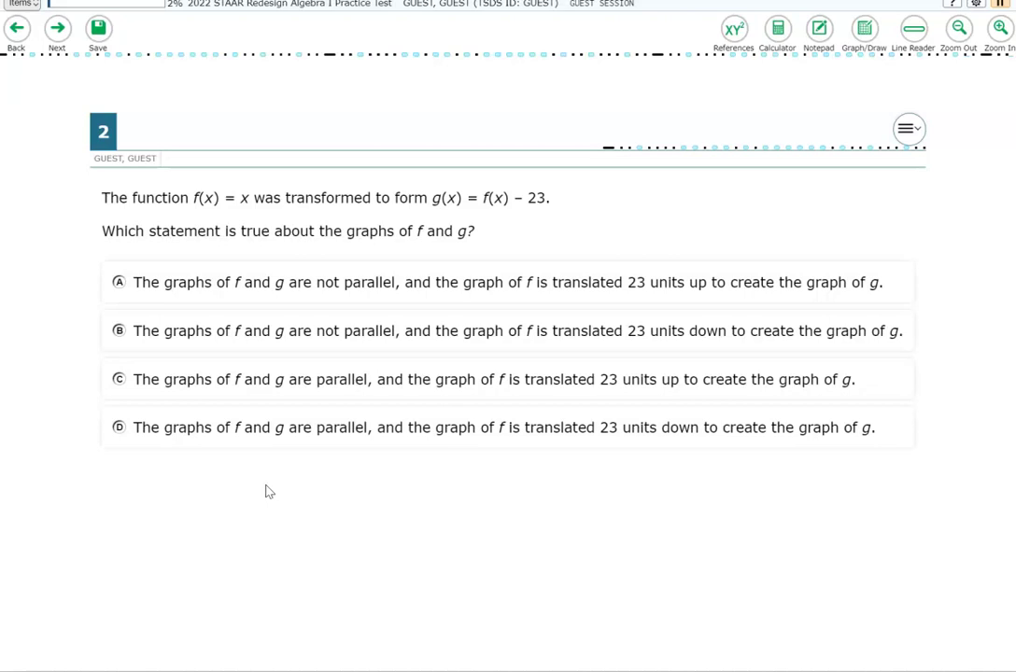
Step: Open the calculator for question 2 and graph f(x) = x in its first expression line
click(798, 279)
click(778, 30)
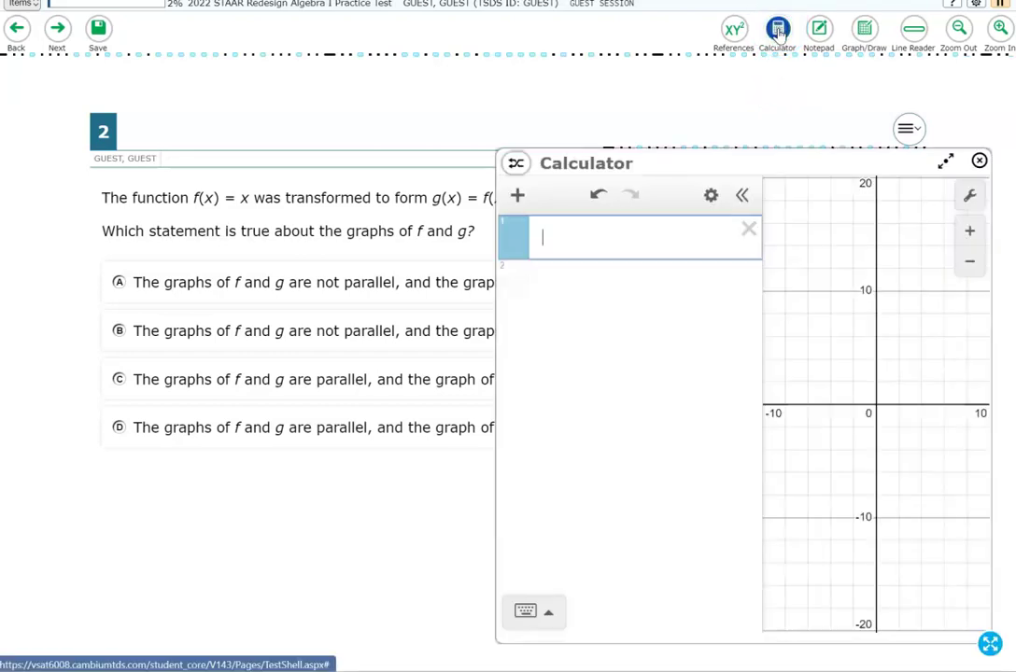
drag(687, 170, 701, 125)
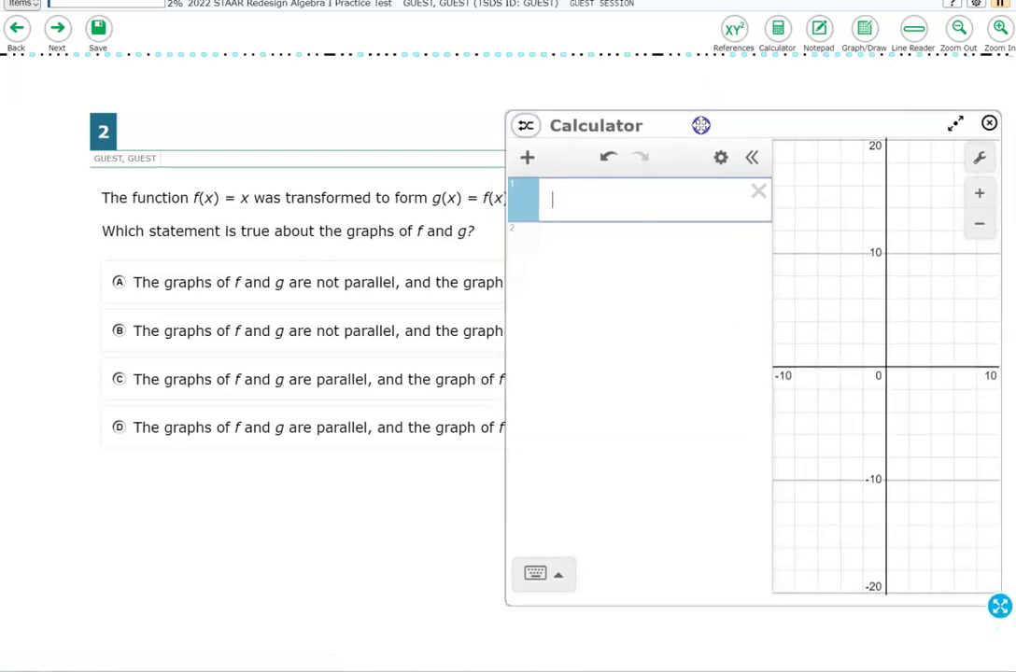
click(617, 215)
text(f(x))
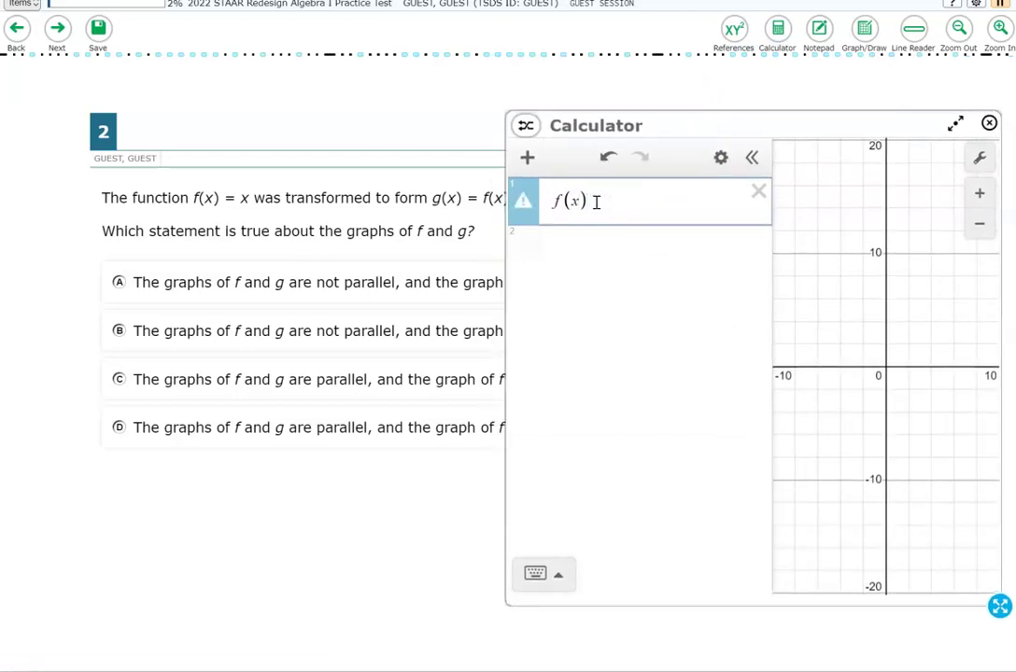
text(=x)
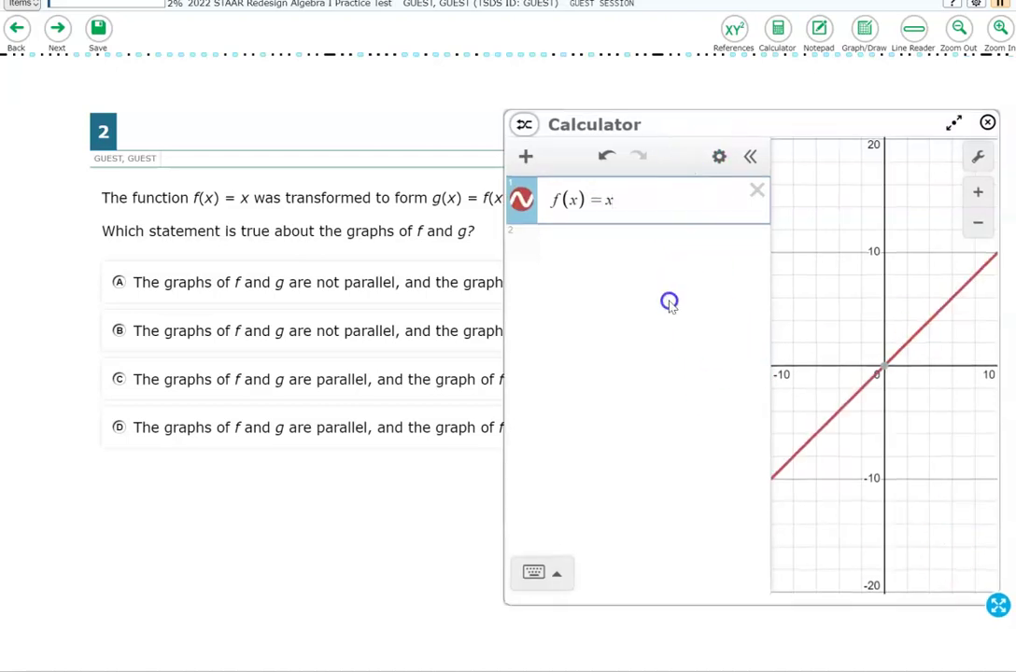
Step: Move the calculator window higher and resize it smaller, keeping the expression list and graph side by side
drag(700, 133, 691, 114)
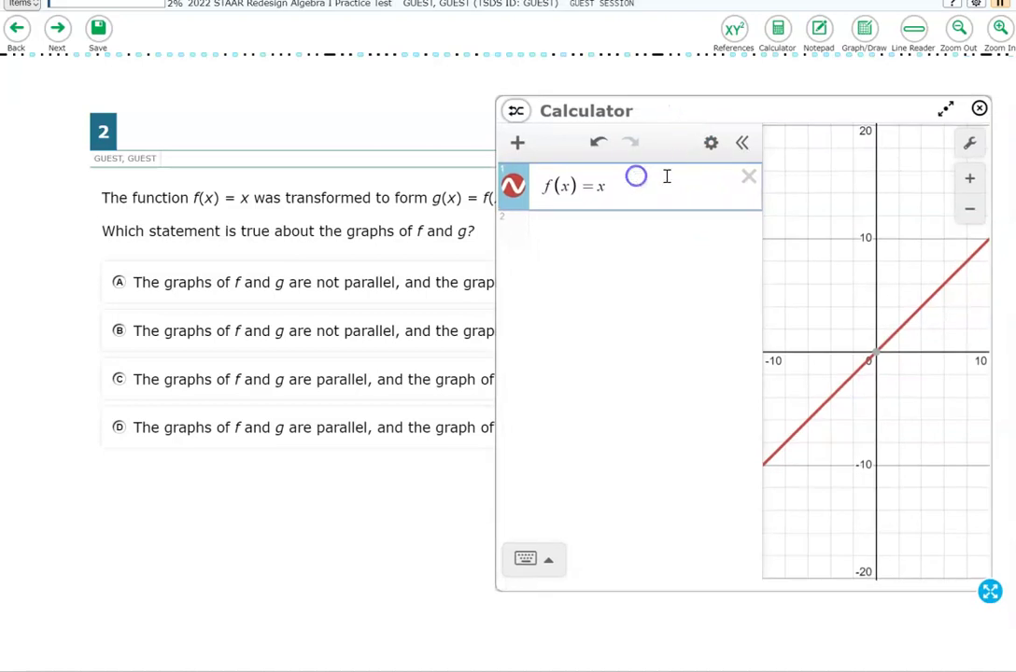
drag(818, 113, 826, 103)
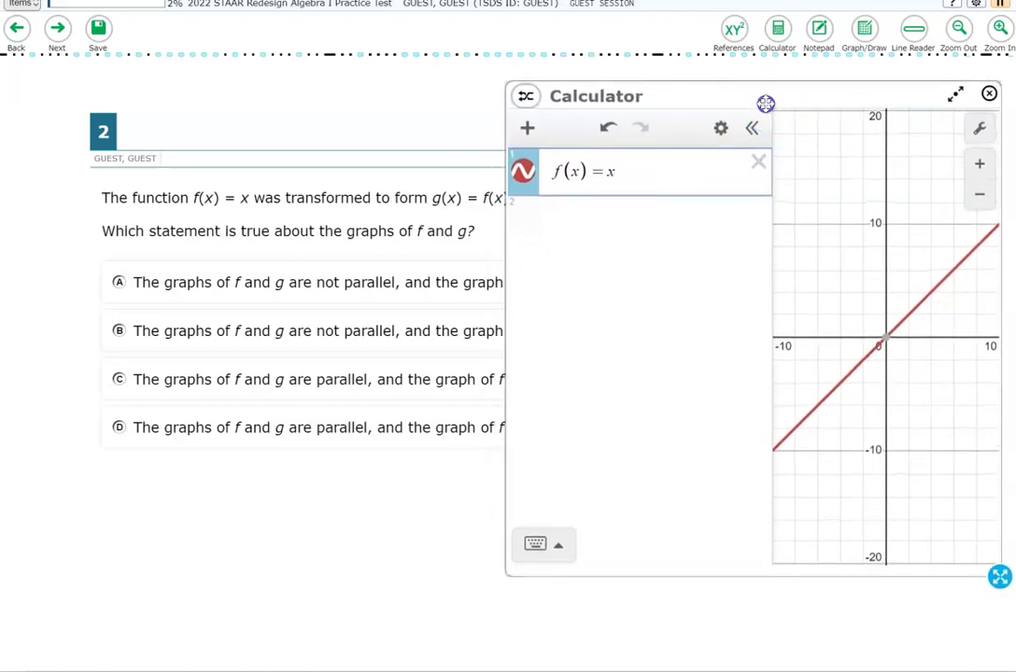
drag(999, 574, 787, 86)
drag(784, 168, 787, 175)
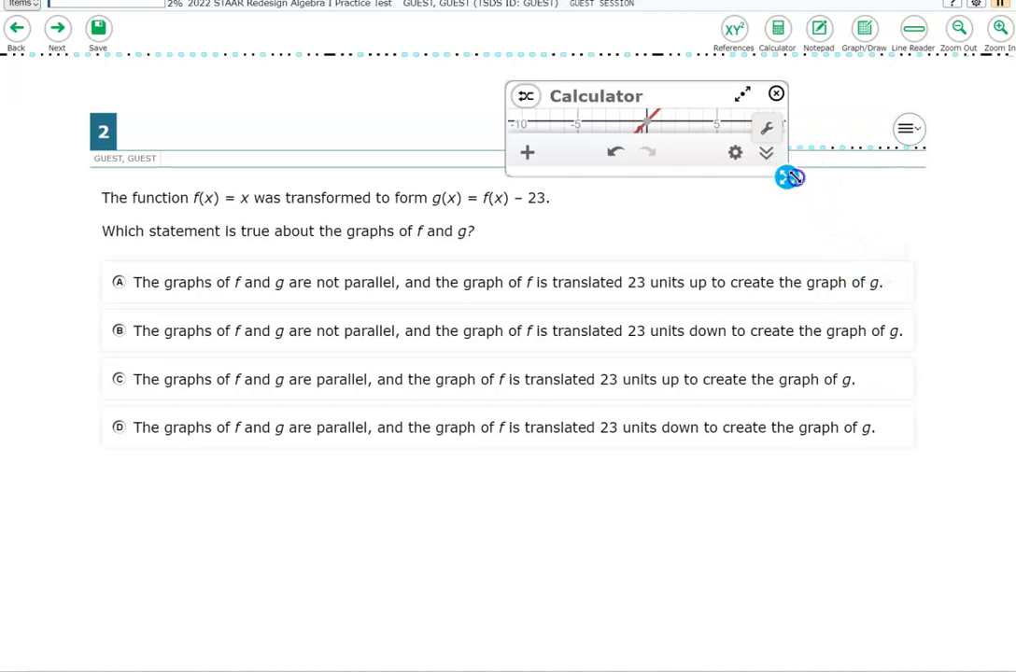
drag(789, 176, 866, 290)
drag(898, 335, 944, 453)
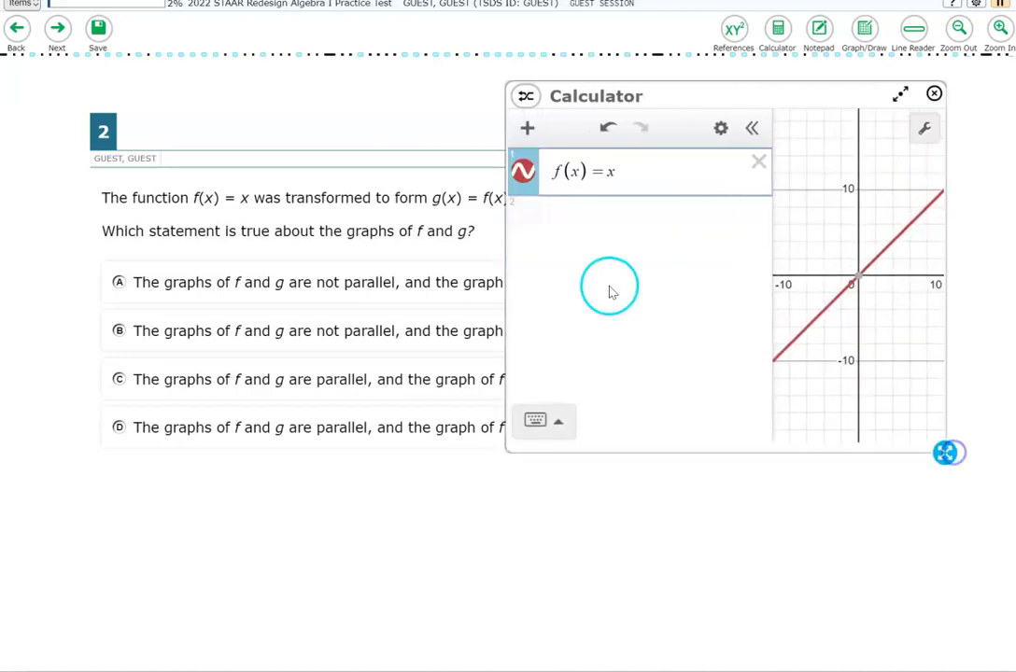
Step: Graph g(x) = f(x) - 23 in the second expression line and bring more of its line into view
click(595, 215)
text(g)
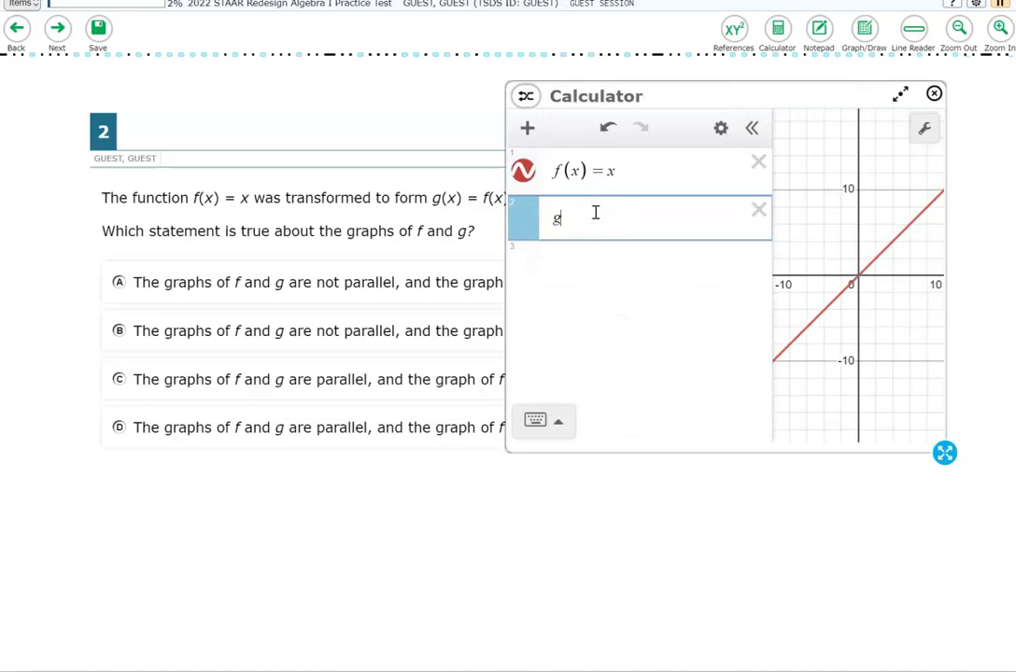
text((x))
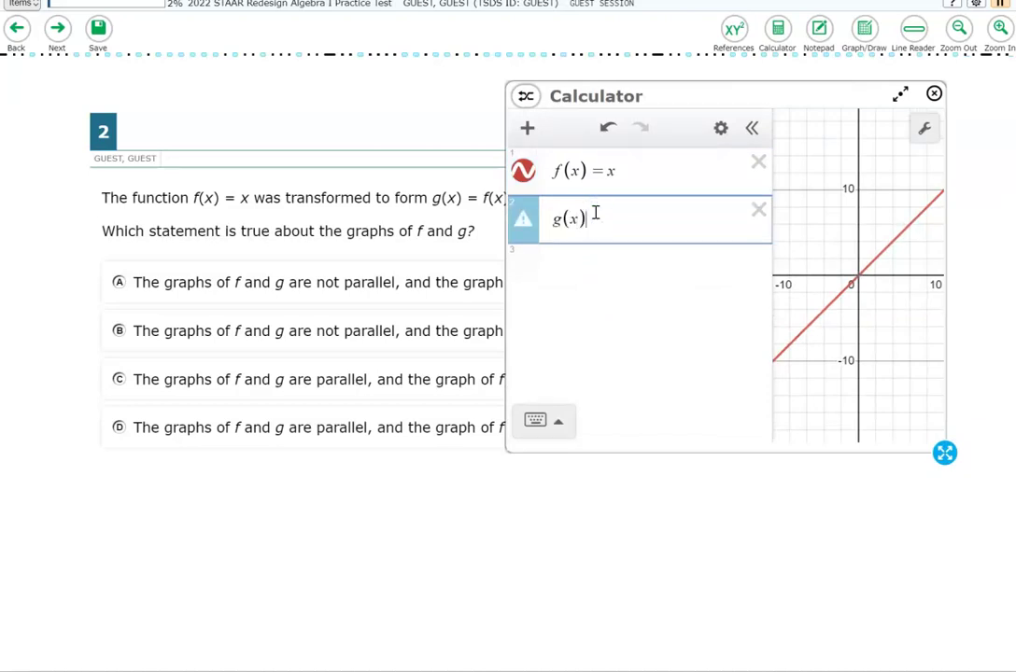
text(=f(x))
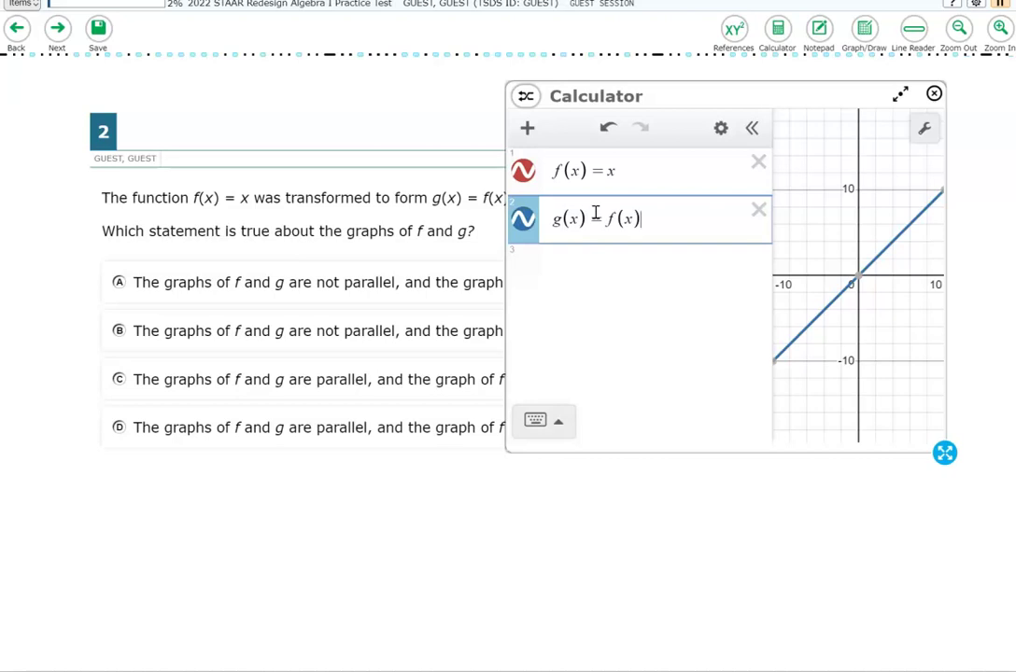
text(-23)
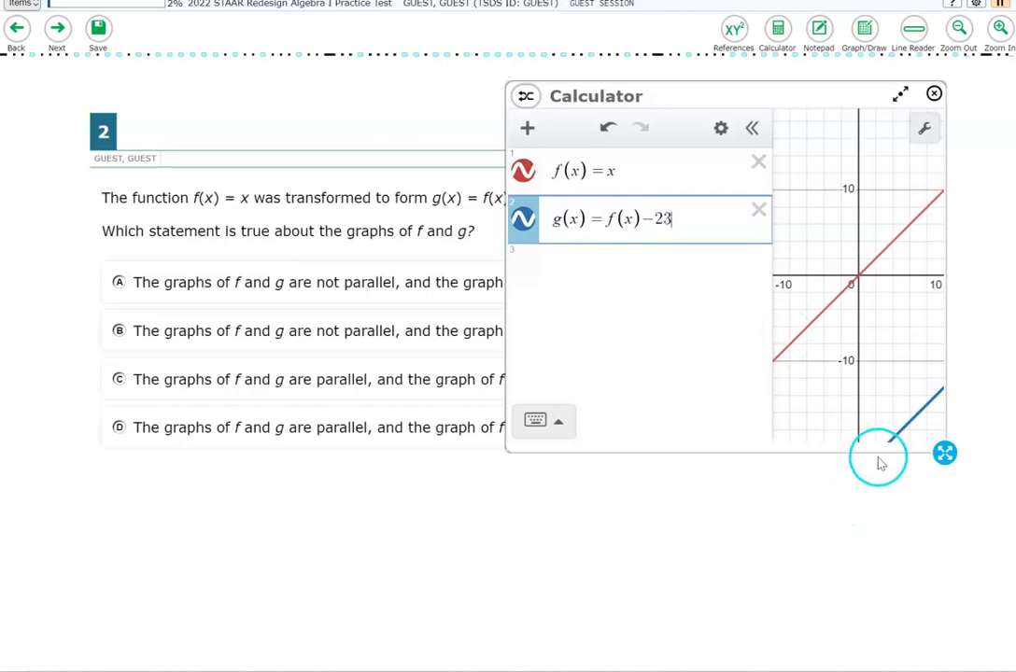
scroll(891, 372, down, 3)
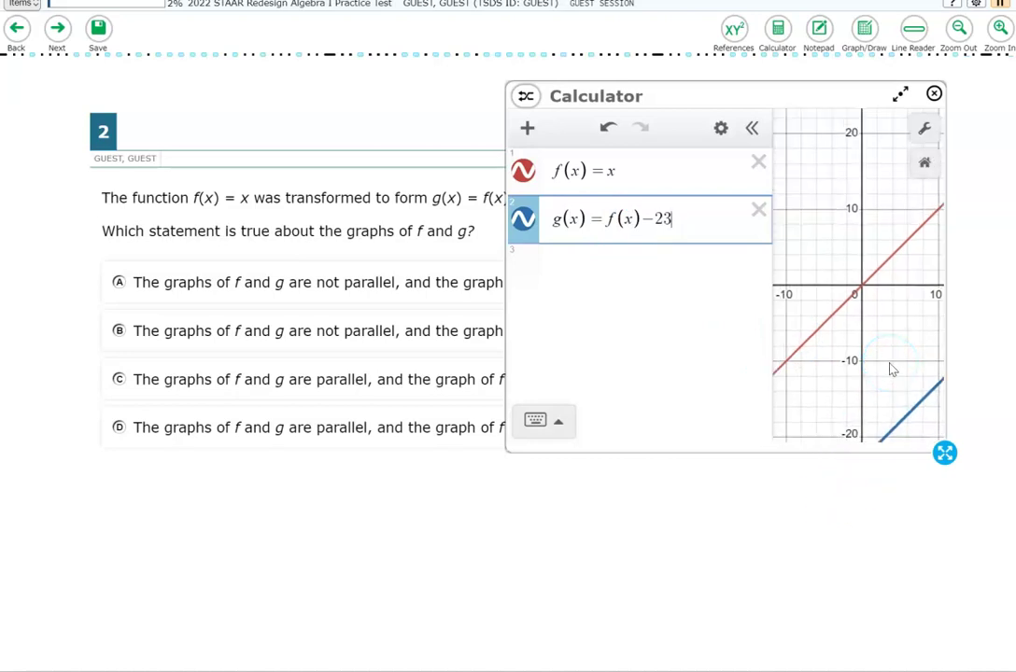